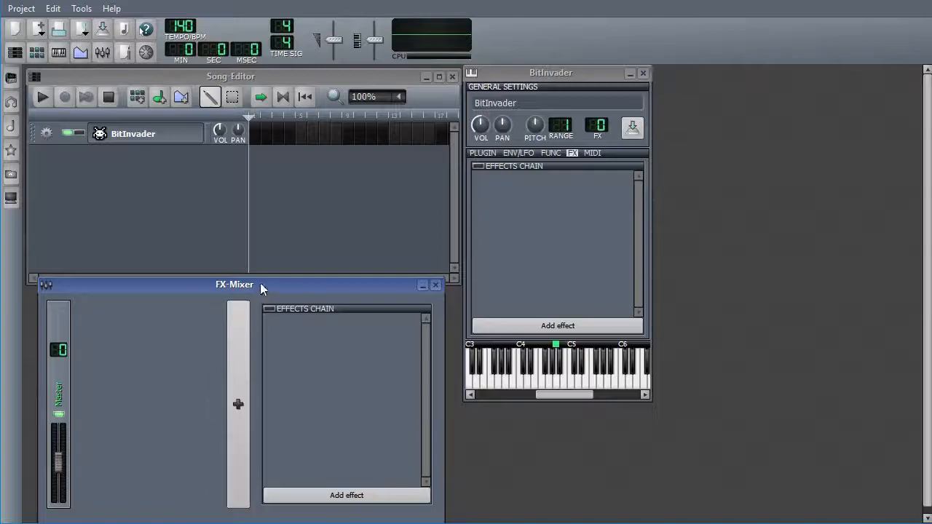
Step: Toggle the FX-Mixer window on and off, leaving it hidden
{"action": "left_click", "coordinate": [102, 58]}
{"action": "left_click", "coordinate": [102, 57]}
{"action": "left_click", "coordinate": [102, 58]}
{"action": "left_click", "coordinate": [102, 57]}
{"action": "left_click", "coordinate": [102, 57]}
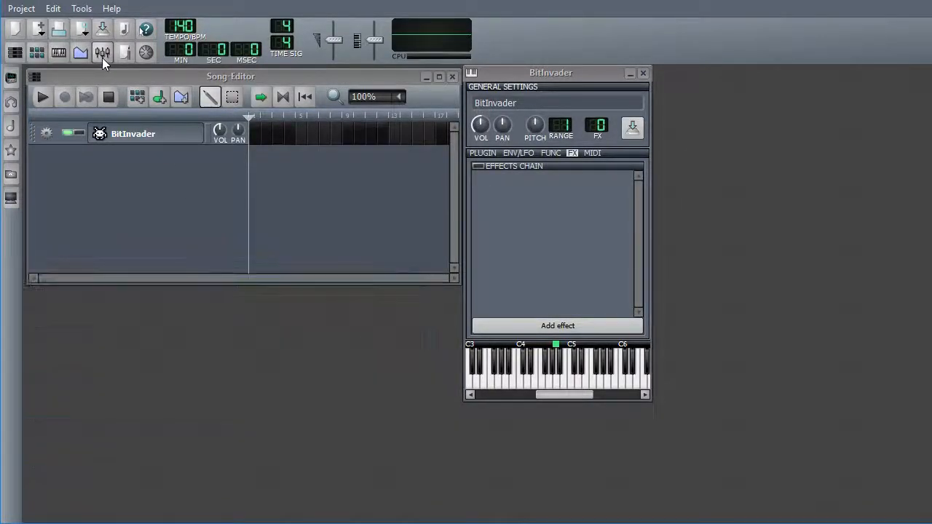
Step: Look through BitInvader's chord and arpeggio functions, its envelope/LFO settings and its plugin waveform
{"action": "left_click", "coordinate": [552, 153]}
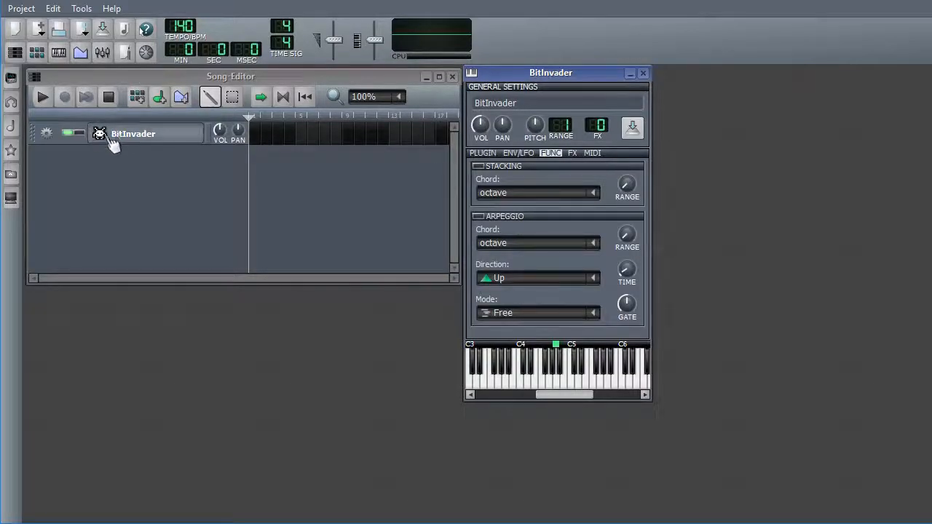
{"action": "left_click", "coordinate": [133, 137]}
{"action": "left_click", "coordinate": [133, 137]}
{"action": "left_click", "coordinate": [520, 154]}
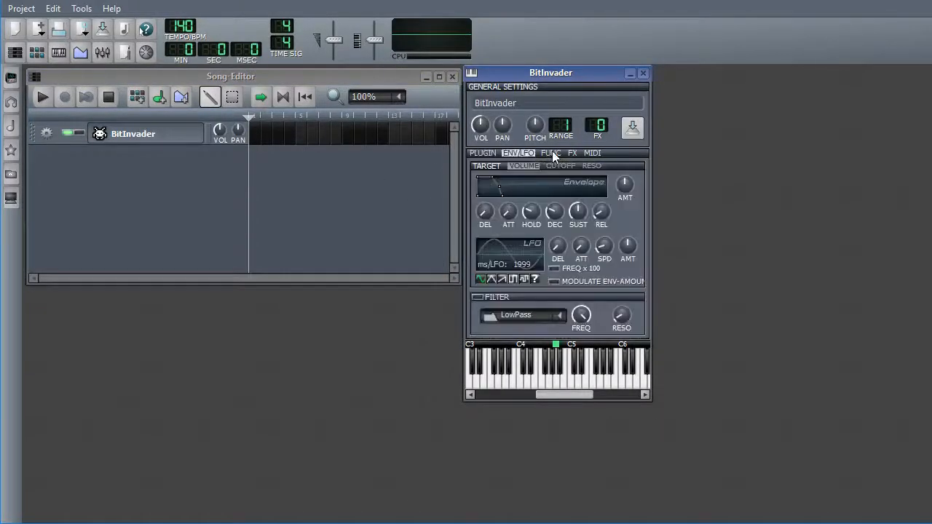
{"action": "left_click", "coordinate": [489, 154]}
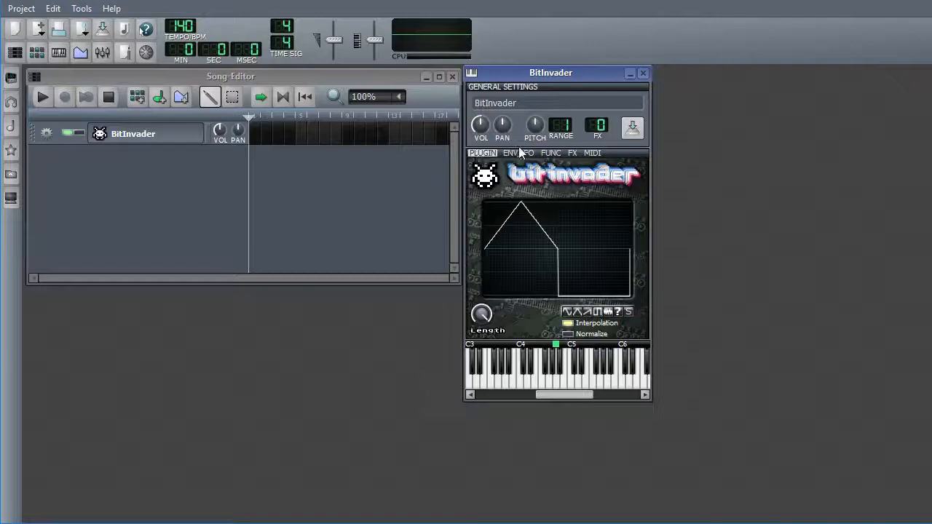
{"action": "left_click", "coordinate": [519, 154]}
{"action": "left_click", "coordinate": [549, 154]}
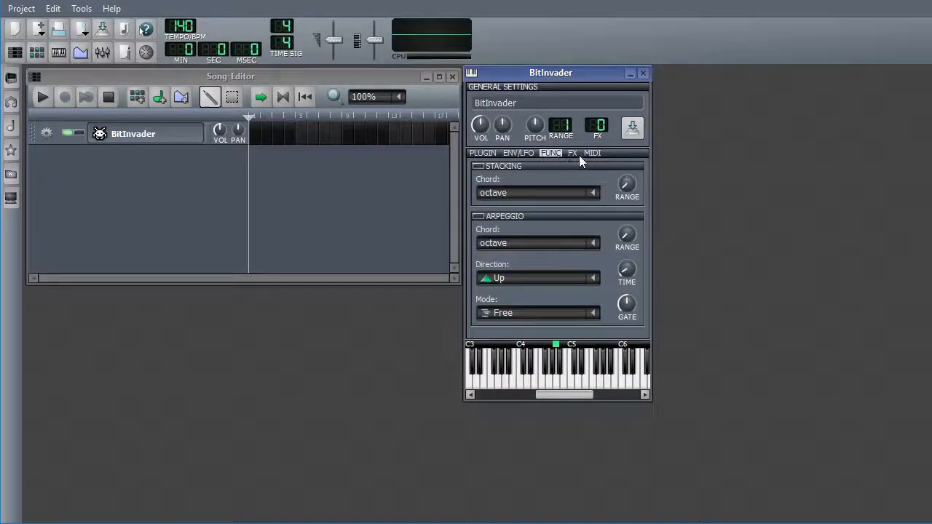
Step: Show BitInvader's own effects chain, move the instrument window clear of the Song-Editor, and leave the chain enabled
{"action": "left_click", "coordinate": [572, 154]}
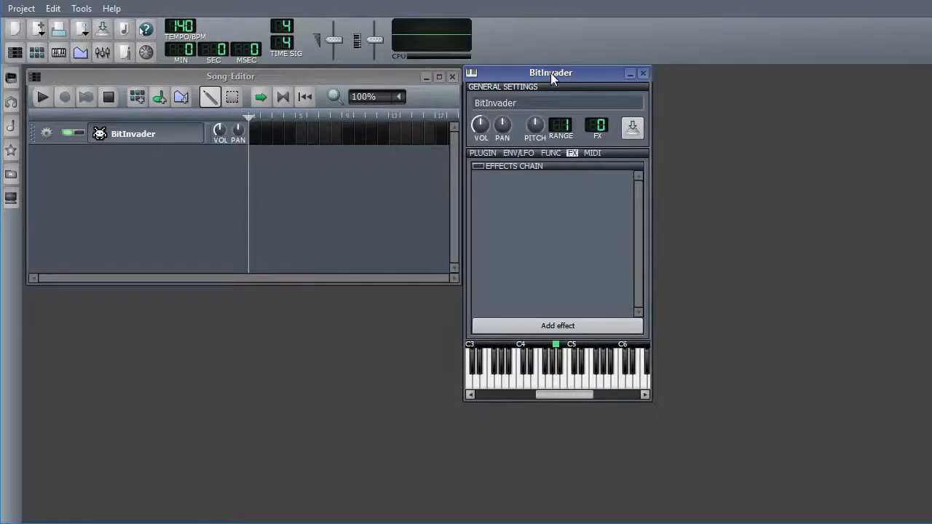
{"action": "left_click_drag", "start_coordinate": [550, 73], "coordinate": [610, 82]}
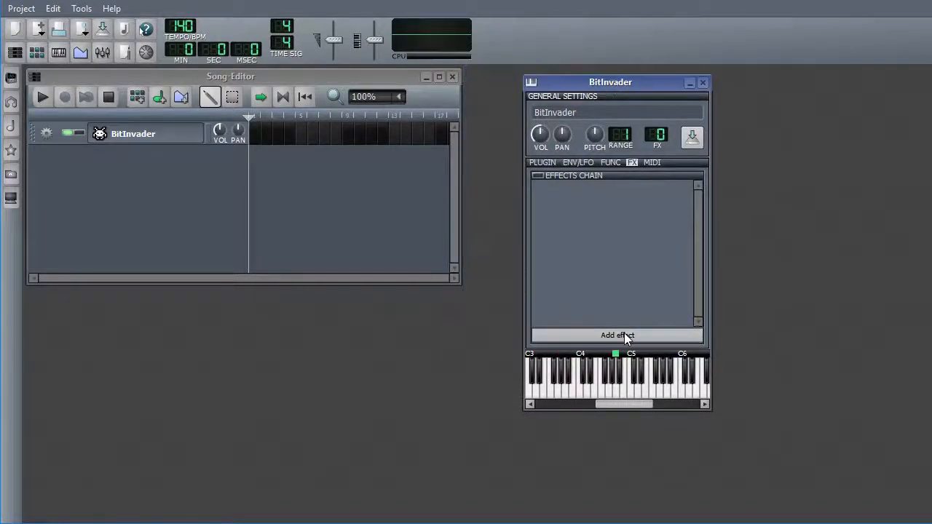
{"action": "left_click", "coordinate": [545, 178]}
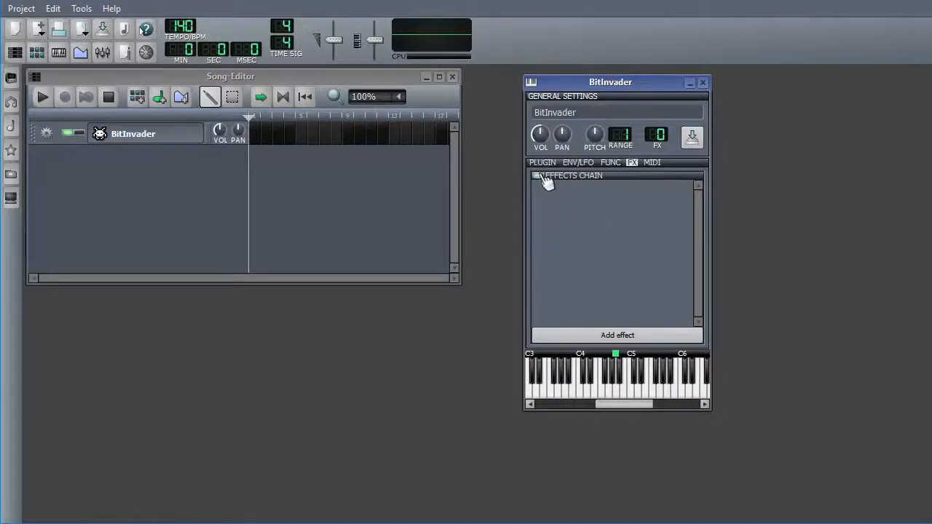
{"action": "left_click", "coordinate": [546, 178]}
{"action": "left_click", "coordinate": [546, 178]}
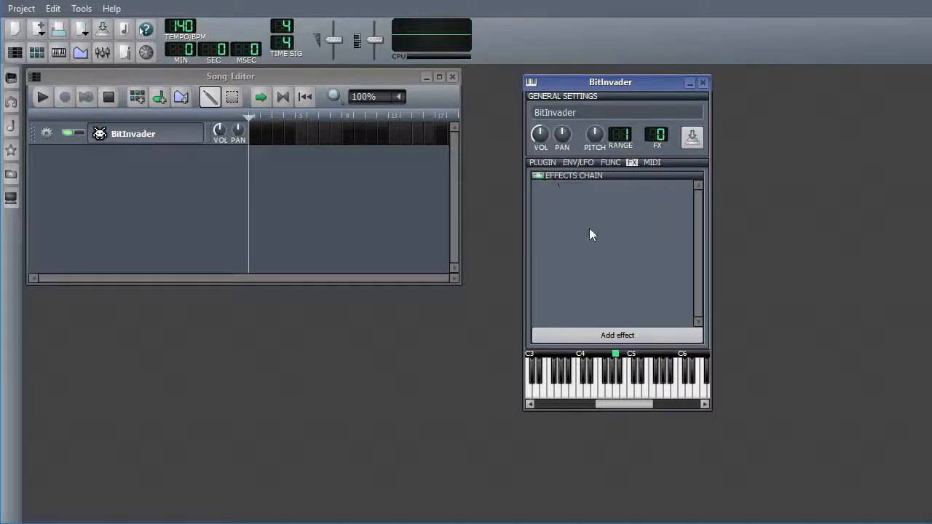
{"action": "left_click", "coordinate": [537, 175]}
{"action": "left_click", "coordinate": [540, 179]}
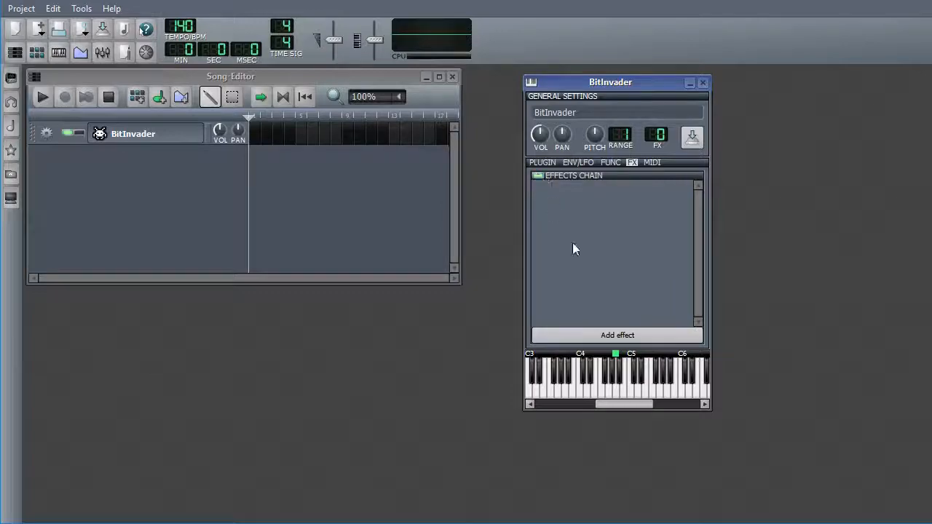
{"action": "left_click", "coordinate": [610, 335]}
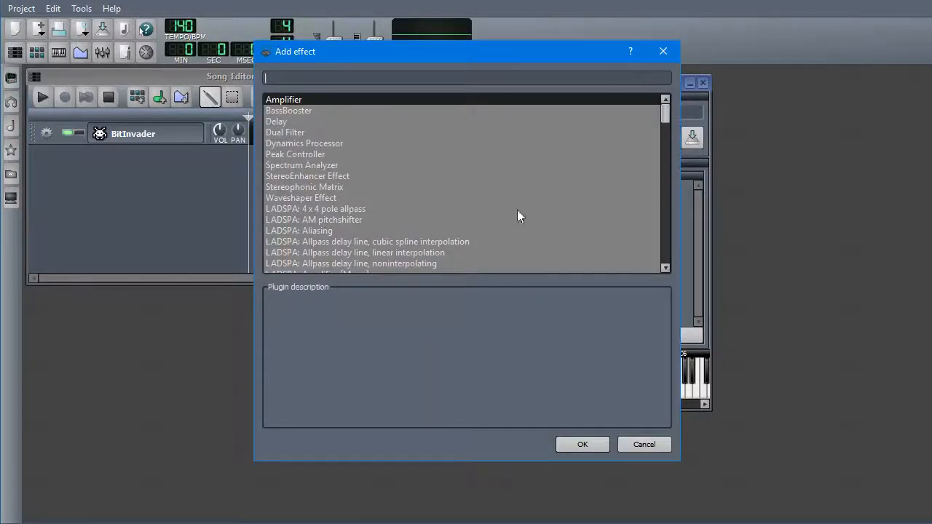
{"action": "scroll", "coordinate": [516, 212], "scroll_direction": "down", "scroll_amount": 8}
{"action": "scroll", "coordinate": [517, 210], "scroll_direction": "down", "scroll_amount": 1}
{"action": "key", "text": "Escape"}
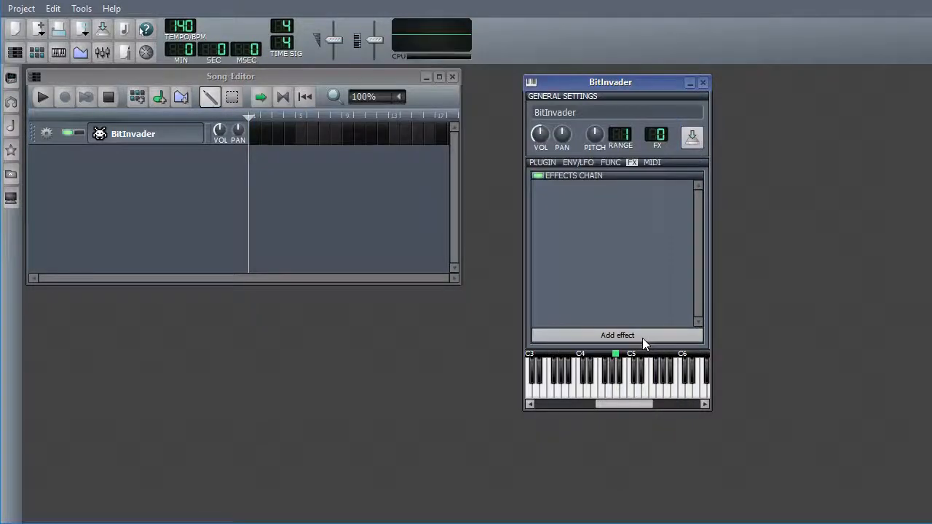
Step: Add the LADSPA C* Plate2x2 effect to BitInvader's chain and arrange the instrument and effect windows side by side
{"action": "left_click", "coordinate": [643, 335]}
{"action": "scroll", "coordinate": [468, 191], "scroll_direction": "down", "scroll_amount": 9}
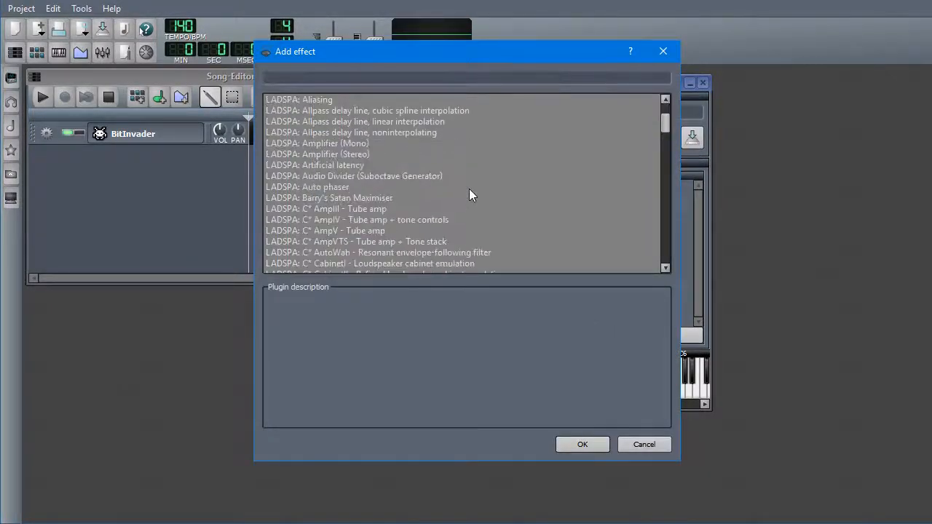
{"action": "double_click", "coordinate": [391, 253]}
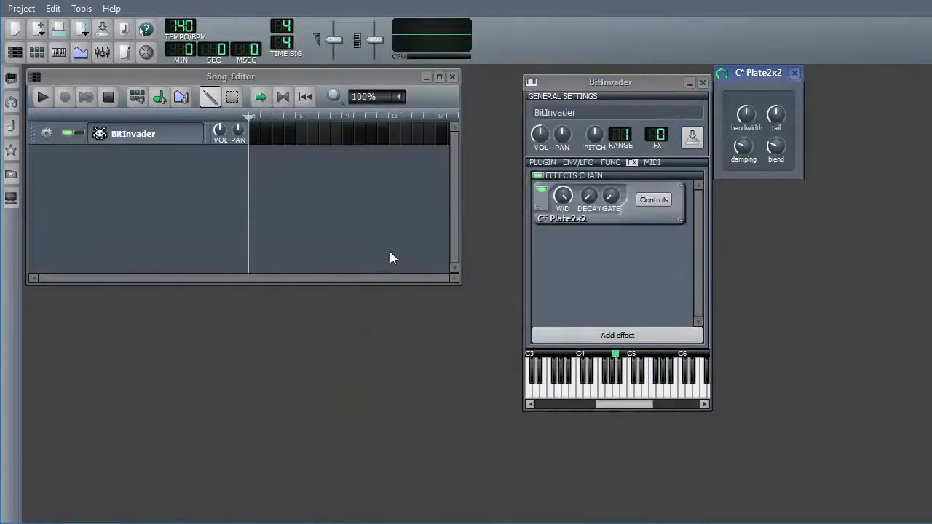
{"action": "left_click_drag", "start_coordinate": [613, 80], "coordinate": [578, 85]}
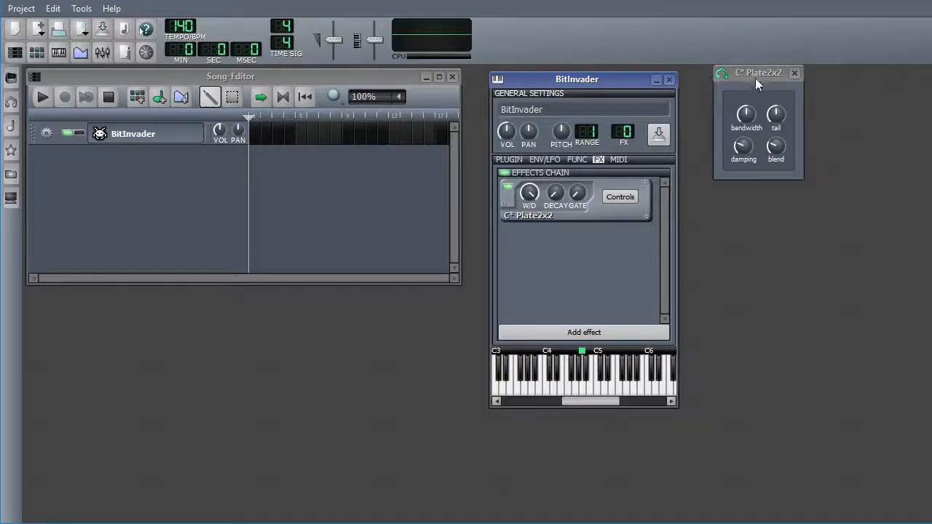
{"action": "left_click_drag", "start_coordinate": [758, 75], "coordinate": [757, 107]}
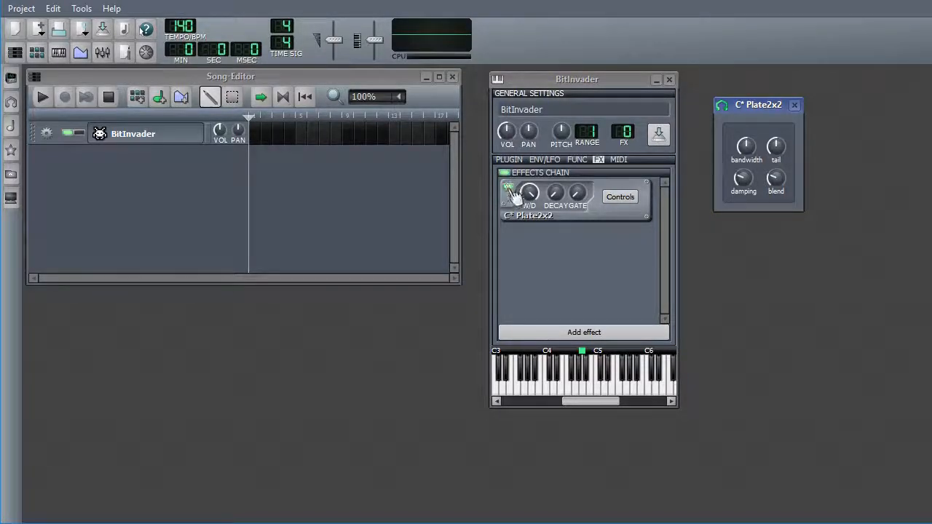
Step: Compare BitInvader notes with the C* Plate2x2 effect bypassed and with it enabled
{"action": "left_click", "coordinate": [580, 389]}
{"action": "left_click", "coordinate": [567, 391]}
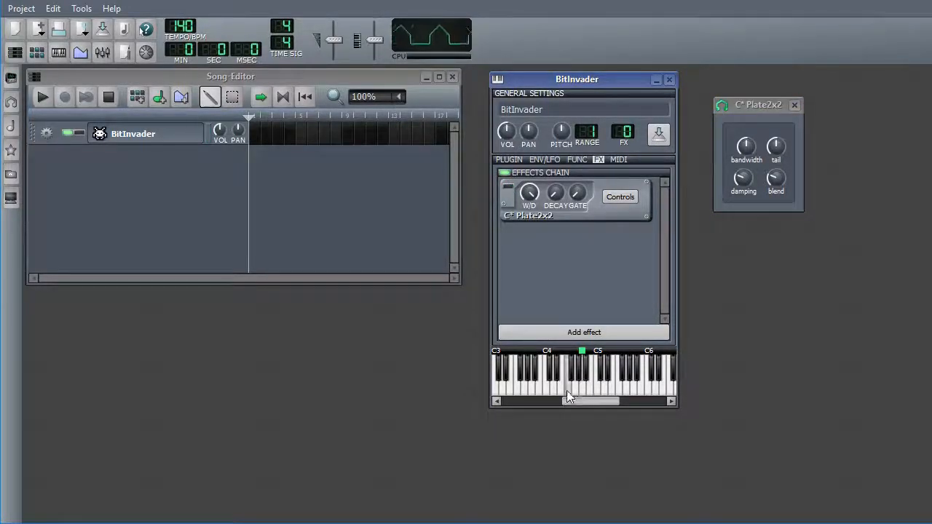
{"action": "left_click", "coordinate": [562, 391]}
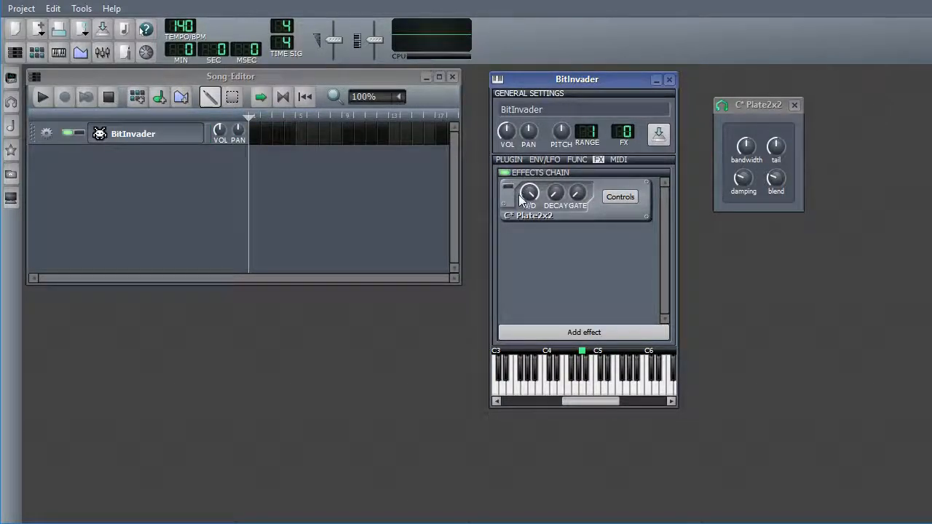
{"action": "left_click", "coordinate": [509, 189]}
{"action": "left_click", "coordinate": [568, 390]}
{"action": "left_click", "coordinate": [554, 392]}
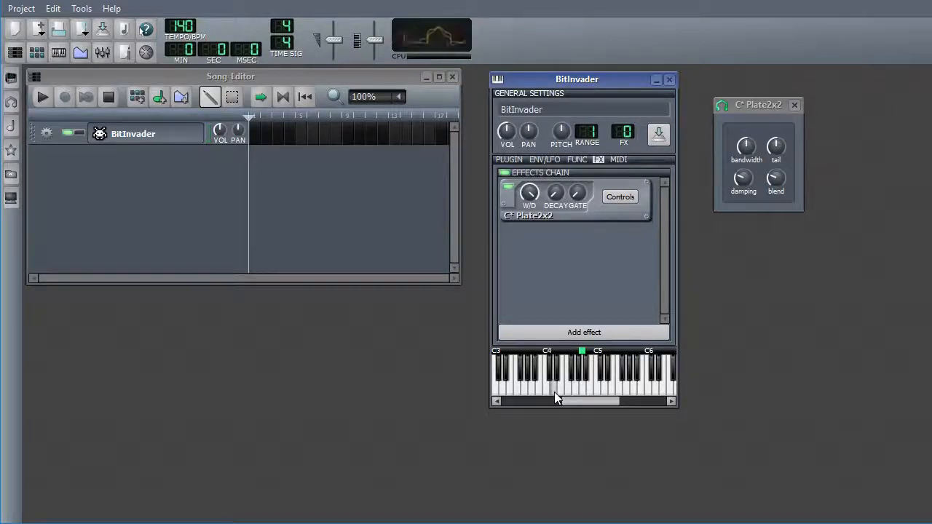
{"action": "left_click", "coordinate": [560, 393]}
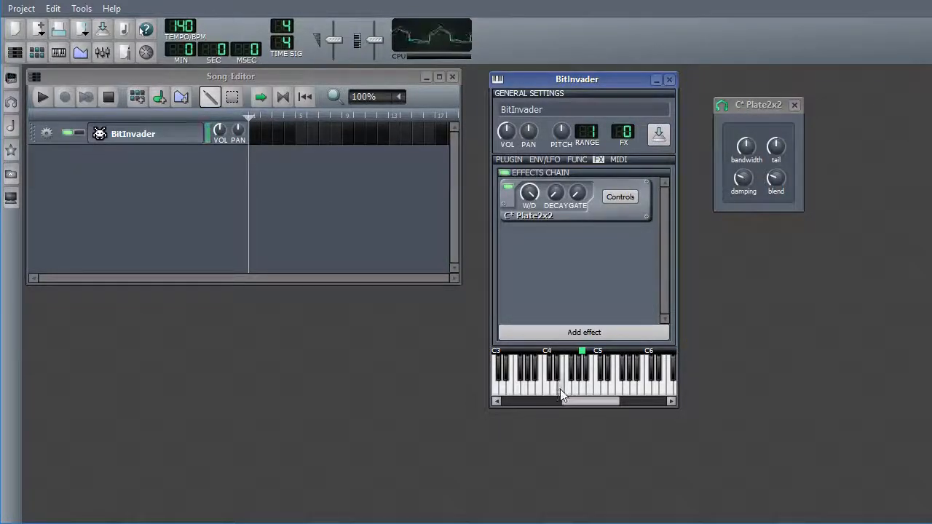
Step: Hide and reopen the C* Plate2x2 effect's controls window
{"action": "left_click", "coordinate": [431, 29]}
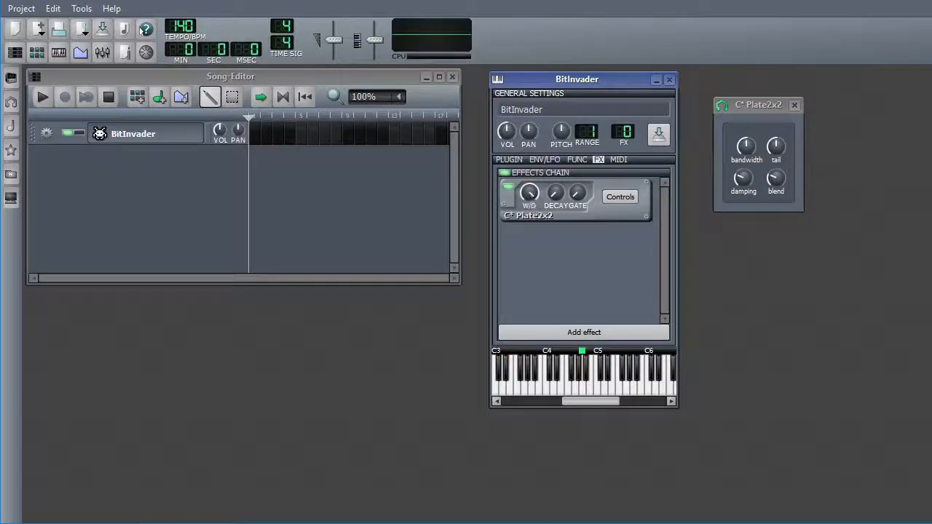
{"action": "left_click", "coordinate": [622, 198]}
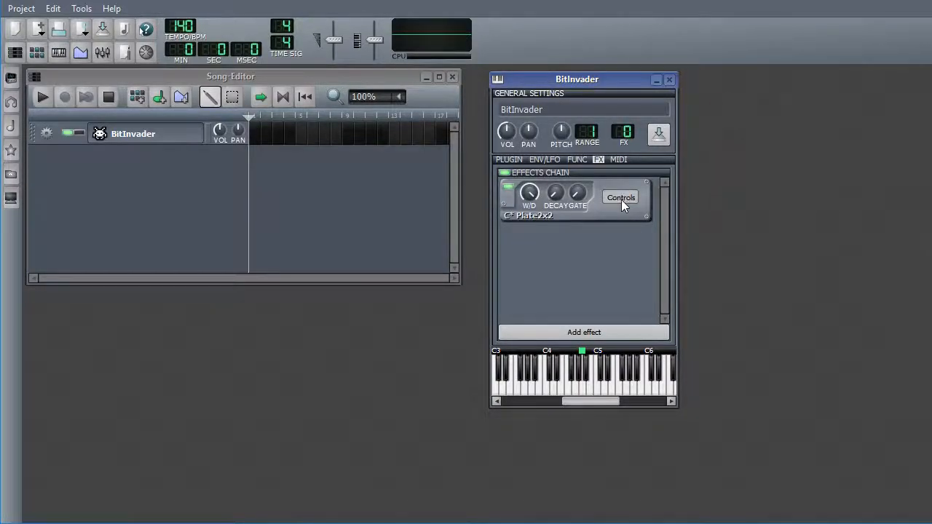
{"action": "left_click", "coordinate": [622, 199]}
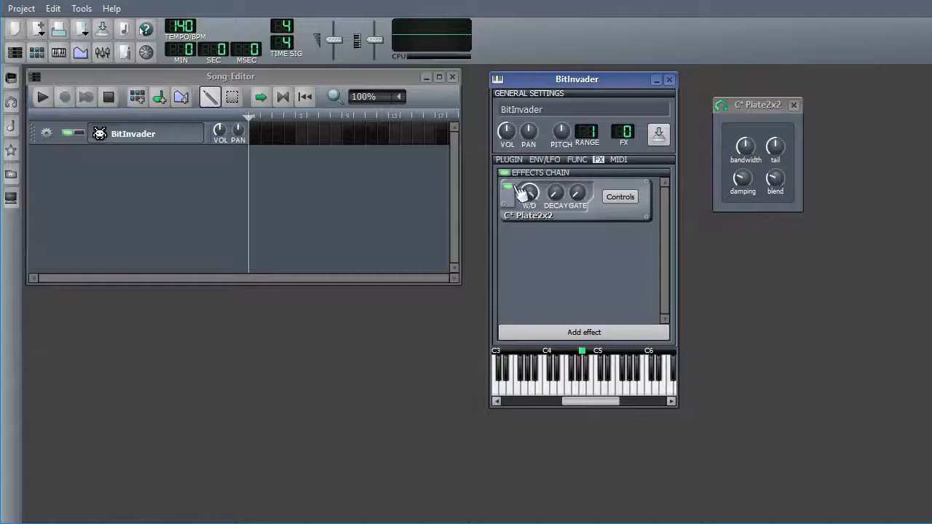
Step: Try C* Plate2x2 with its wet level reduced to around the midpoint, auditioning a note there and again at fully wet
{"action": "left_click_drag", "start_coordinate": [534, 195], "coordinate": [534, 218]}
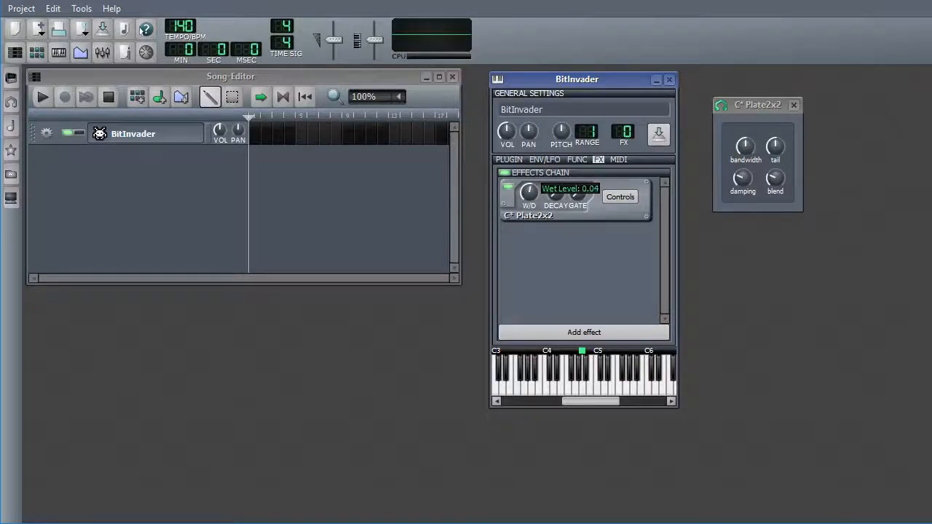
{"action": "left_click_drag", "start_coordinate": [534, 219], "coordinate": [530, 198]}
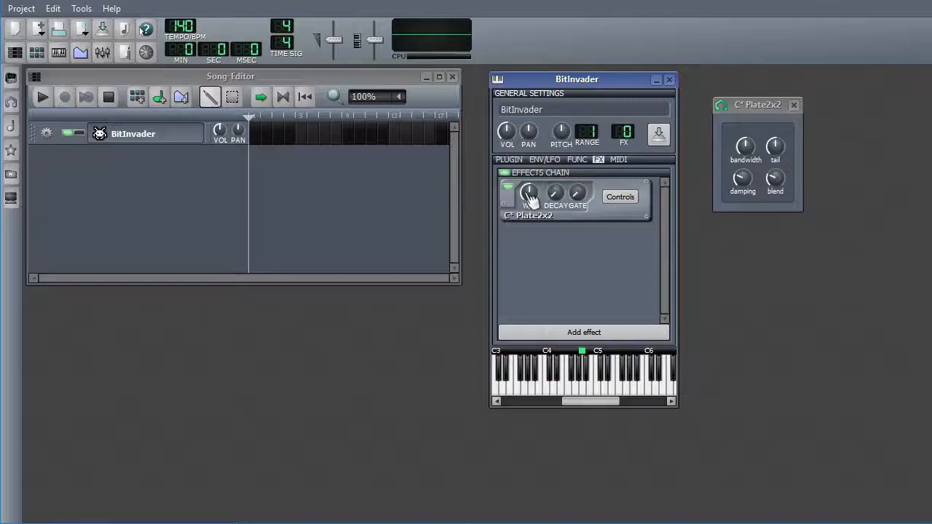
{"action": "left_click", "coordinate": [561, 375]}
{"action": "left_click", "coordinate": [533, 198]}
{"action": "left_click", "coordinate": [579, 389]}
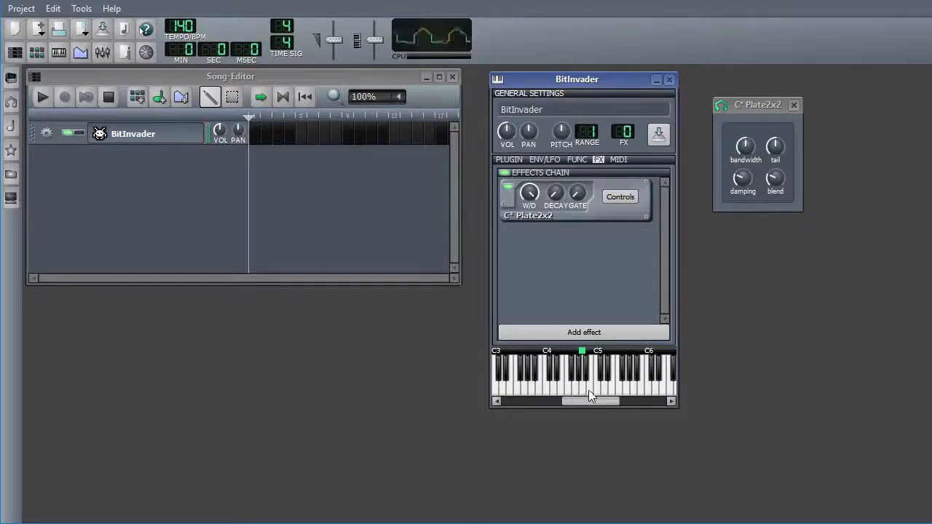
Step: Audition notes in different octaves with a partly reduced C* Plate2x2 wet level, and restore the effect to fully wet
{"action": "left_click_drag", "start_coordinate": [586, 401], "coordinate": [635, 400]}
{"action": "left_click_drag", "start_coordinate": [530, 191], "coordinate": [529, 189]}
{"action": "left_click", "coordinate": [585, 385]}
{"action": "left_click", "coordinate": [540, 393]}
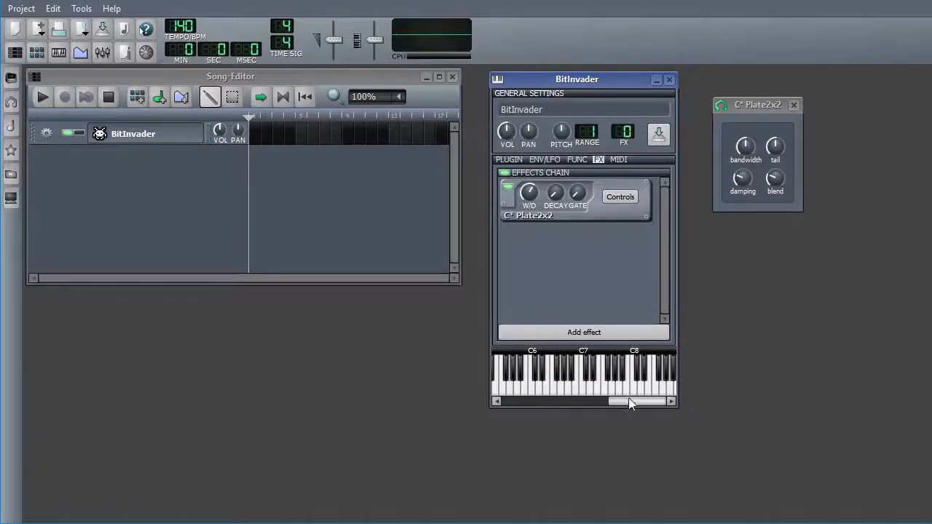
{"action": "left_click_drag", "start_coordinate": [628, 398], "coordinate": [585, 408]}
{"action": "left_click", "coordinate": [574, 386]}
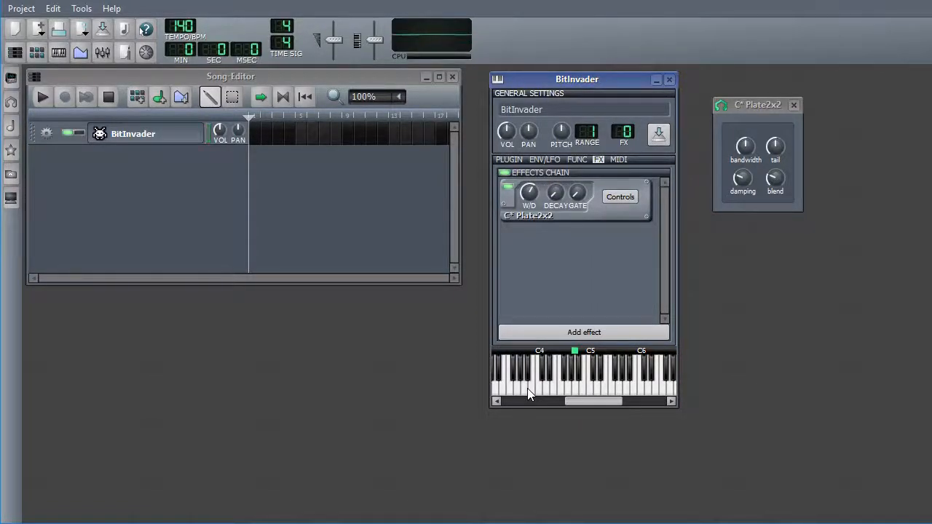
{"action": "left_click", "coordinate": [544, 389]}
{"action": "mouse_move", "coordinate": [530, 192]}
{"action": "left_mouse_down"}
{"action": "mouse_move", "coordinate": [530, 204]}
{"action": "mouse_move", "coordinate": [532, 195]}
{"action": "left_mouse_up"}
{"action": "left_click", "coordinate": [571, 386]}
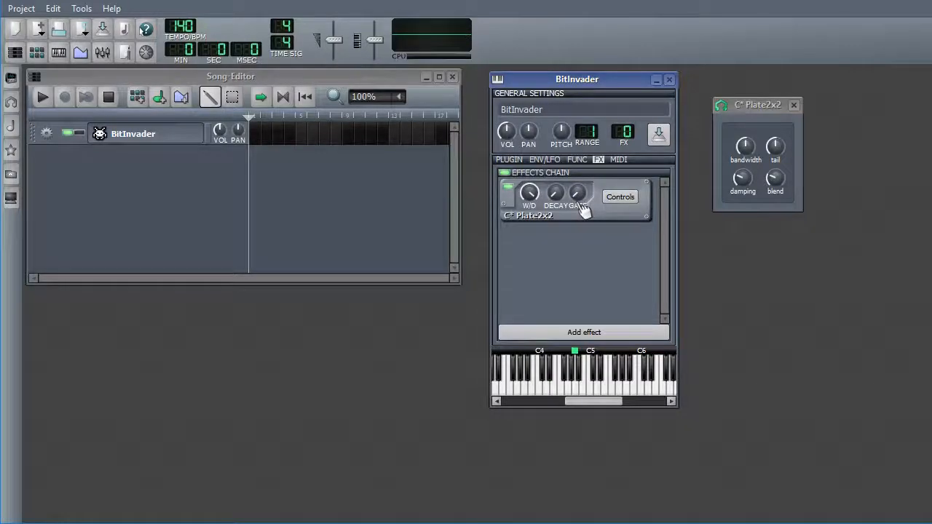
Step: Try the C* Plate2x2 gate at a low setting, up to about 0.18, auditioning BitInvader notes along the way
{"action": "left_click", "coordinate": [582, 205]}
{"action": "left_click", "coordinate": [582, 205]}
{"action": "left_click_drag", "start_coordinate": [582, 204], "coordinate": [583, 200]}
{"action": "left_click", "coordinate": [577, 391]}
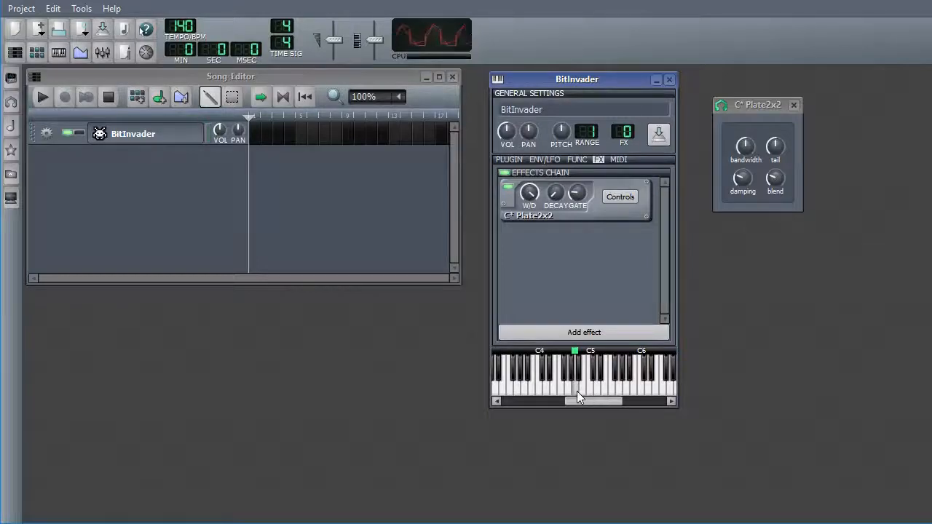
{"action": "left_click", "coordinate": [577, 389]}
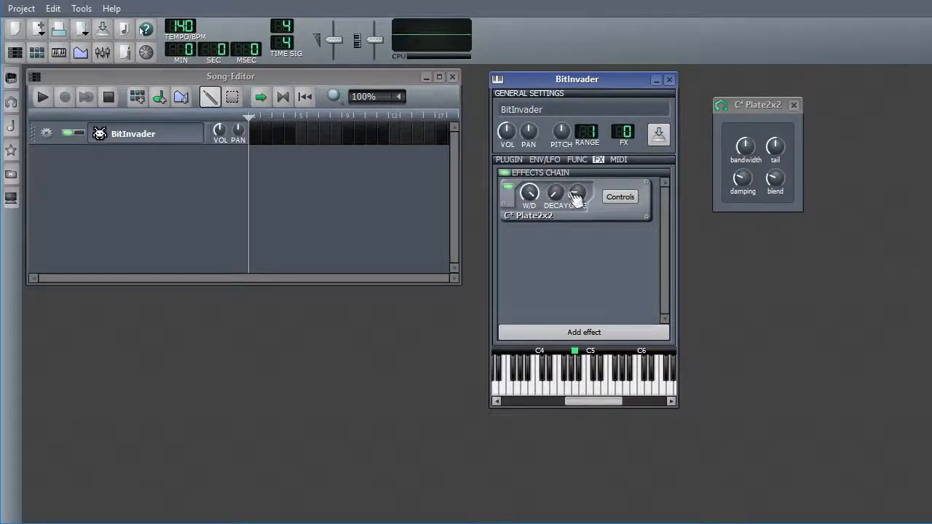
{"action": "left_click_drag", "start_coordinate": [580, 195], "coordinate": [580, 191]}
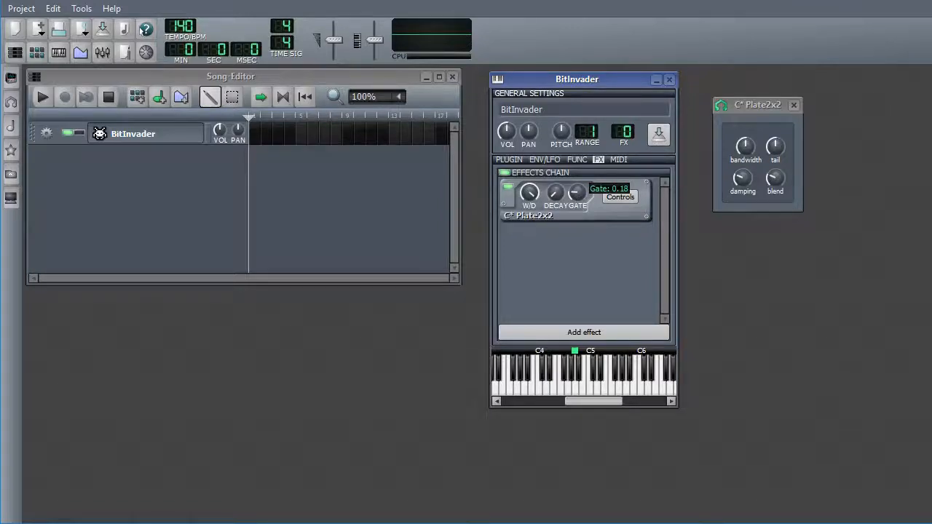
{"action": "left_click", "coordinate": [573, 393]}
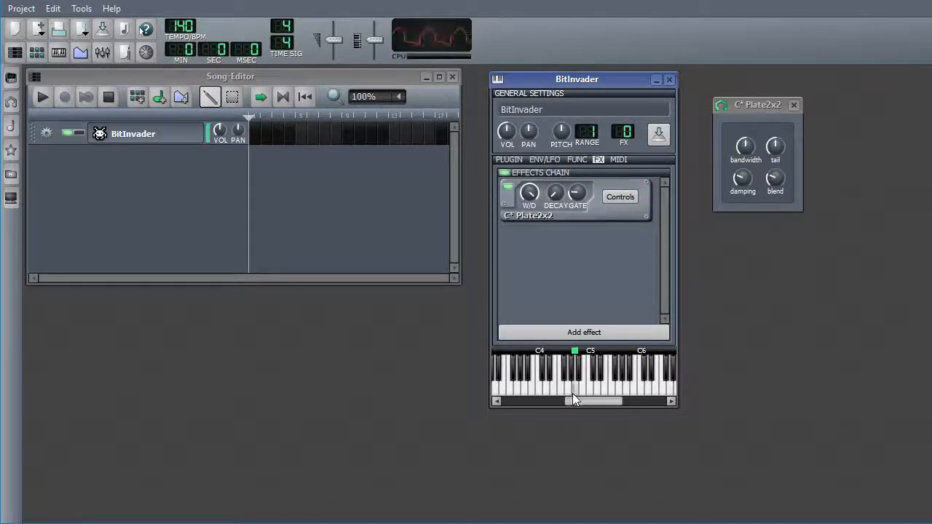
Step: Try the C* Plate2x2 gate at higher settings, up to about 0.6, auditioning a BitInvader note at the new levels
{"action": "left_click", "coordinate": [580, 205]}
{"action": "left_click", "coordinate": [573, 394]}
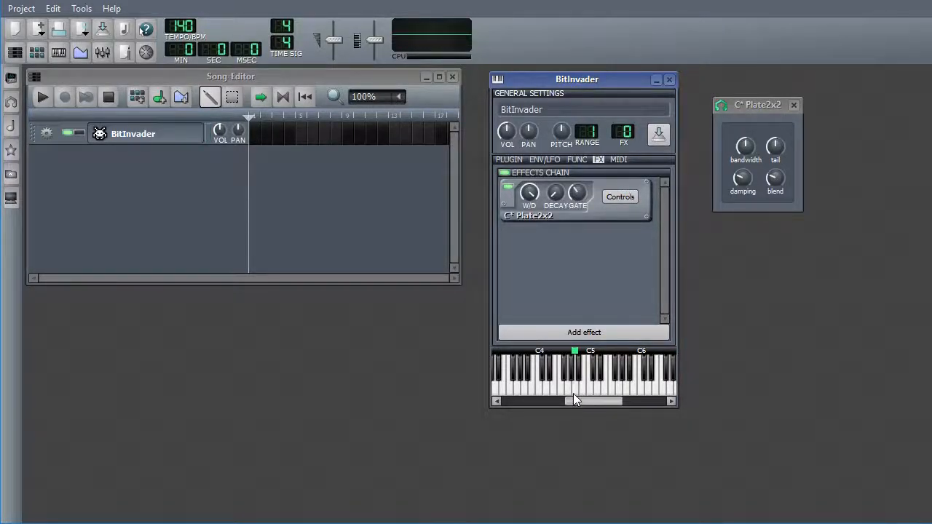
{"action": "left_click", "coordinate": [577, 192]}
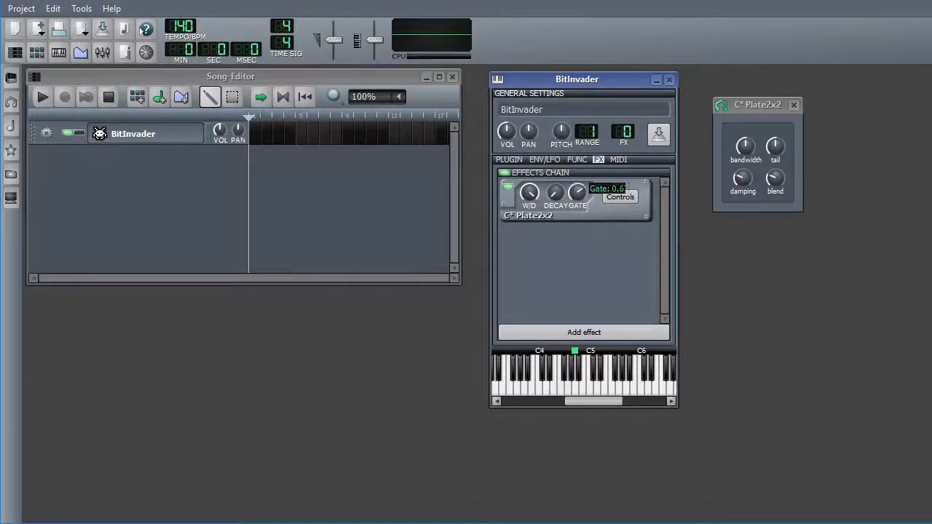
{"action": "left_click", "coordinate": [569, 387]}
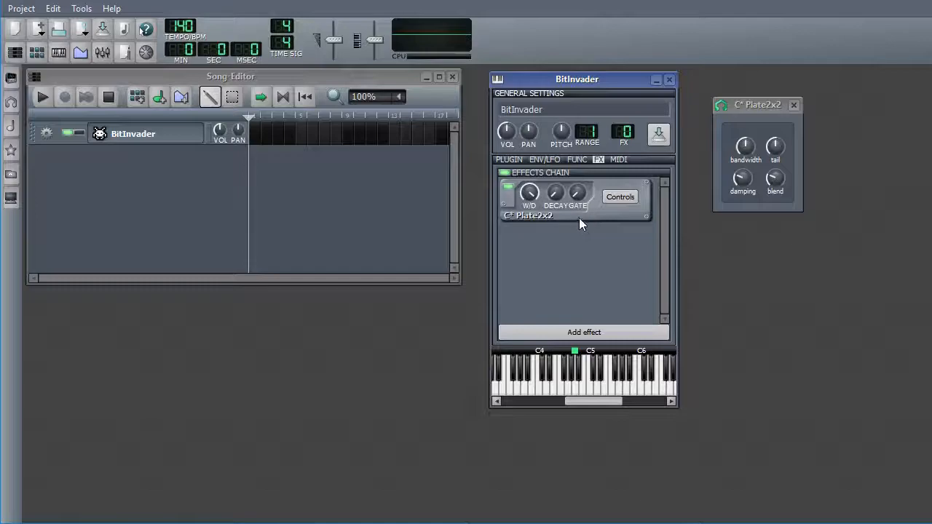
Step: Try C* Plate2x2 with a partly raised gate and an 800 ms decay, auditioning notes, and restore both controls to minimum
{"action": "left_click", "coordinate": [577, 192]}
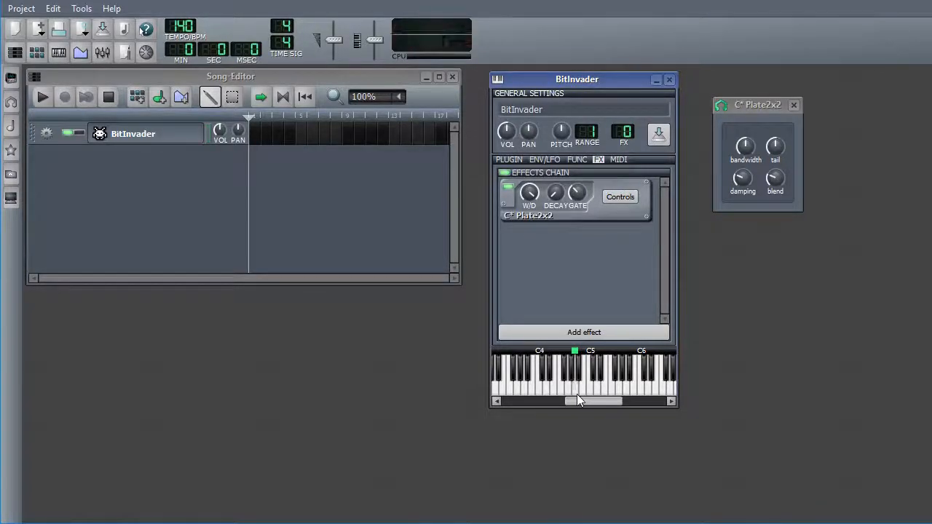
{"action": "left_click", "coordinate": [555, 192]}
{"action": "left_click", "coordinate": [578, 192]}
{"action": "left_click_drag", "start_coordinate": [555, 197], "coordinate": [556, 159]}
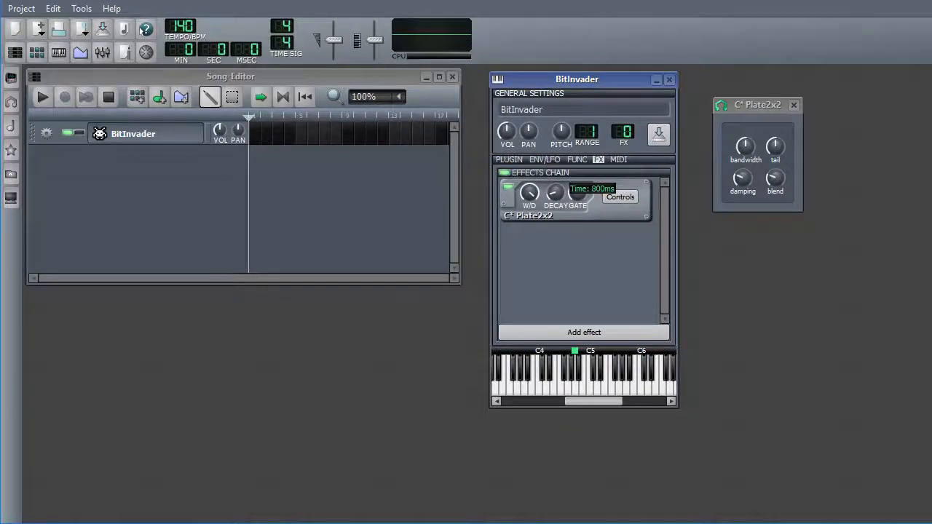
{"action": "left_click", "coordinate": [580, 387]}
{"action": "left_click", "coordinate": [580, 388]}
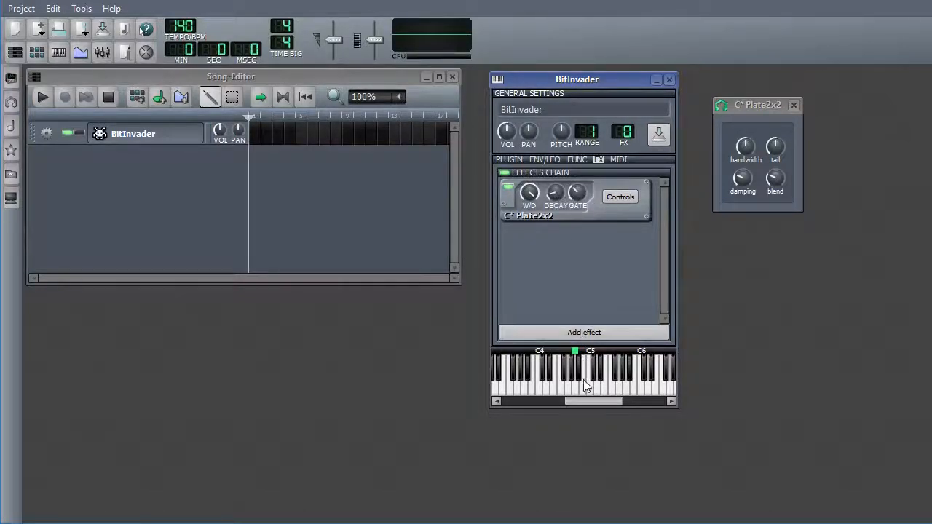
{"action": "left_click", "coordinate": [555, 193]}
{"action": "left_click", "coordinate": [556, 194]}
Step: Switch to Notepad to review the outline of remaining topics, and return to LMMS
{"action": "key", "text": "alt+Tab"}
{"action": "left_click", "coordinate": [211, 159]}
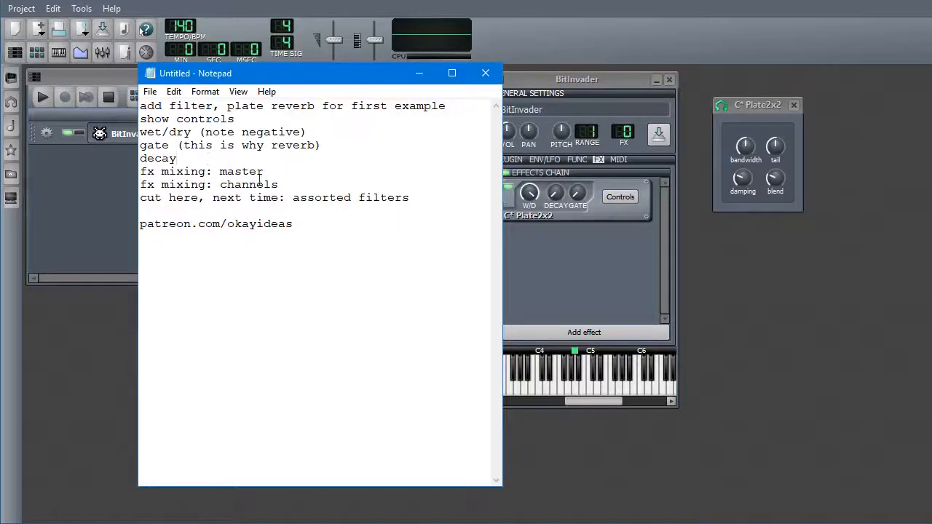
{"action": "left_click", "coordinate": [551, 285]}
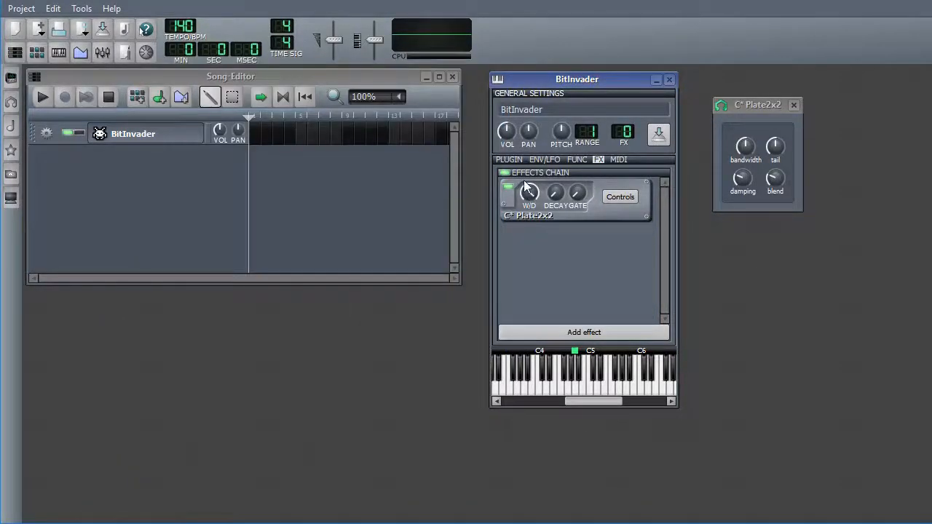
Step: View BitInvader's envelope, waveform and effects chain pages, finishing on the waveform page
{"action": "left_click", "coordinate": [544, 159]}
{"action": "left_click", "coordinate": [509, 160]}
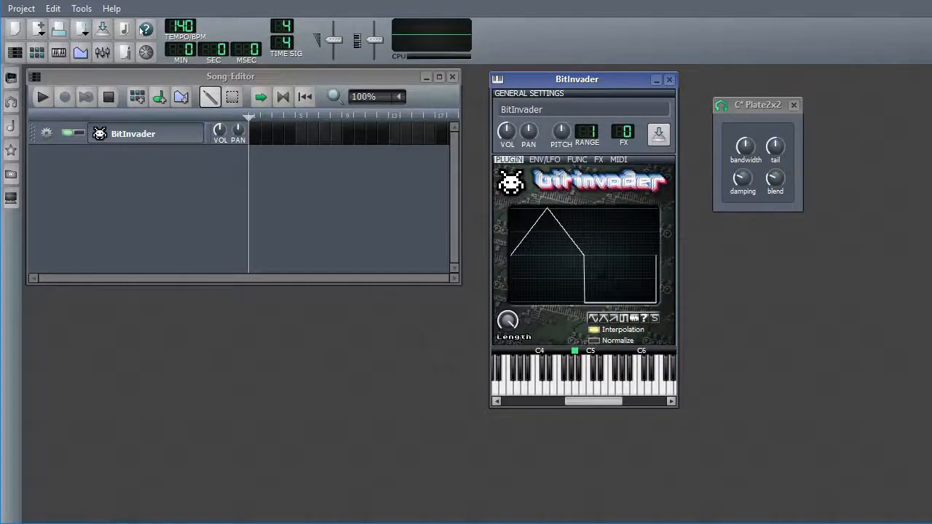
{"action": "left_click", "coordinate": [596, 161]}
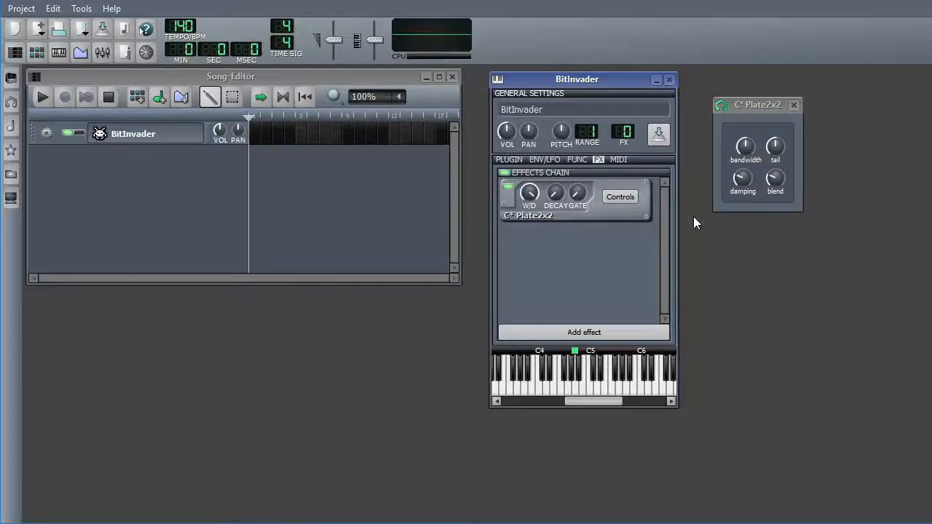
{"action": "left_click", "coordinate": [510, 160]}
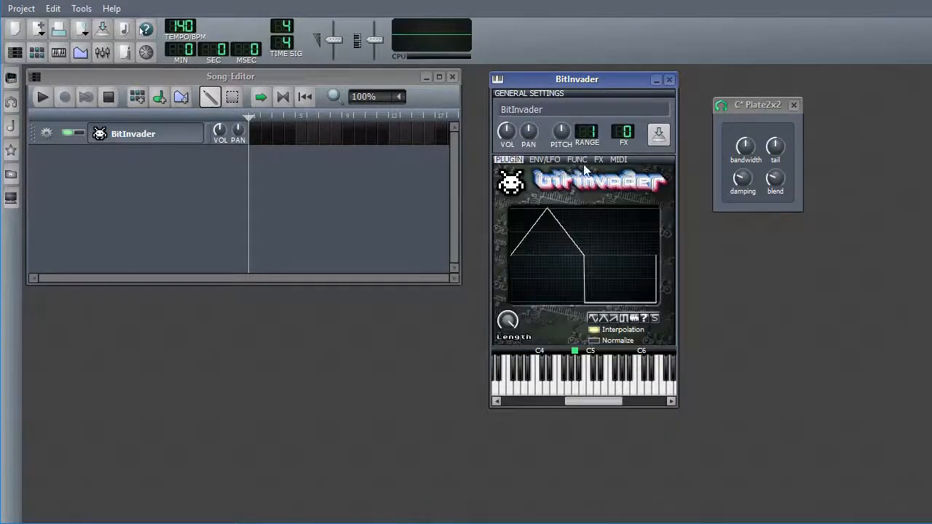
Step: Open the FX-Mixer and reposition its window beside BitInvader
{"action": "left_click", "coordinate": [104, 52]}
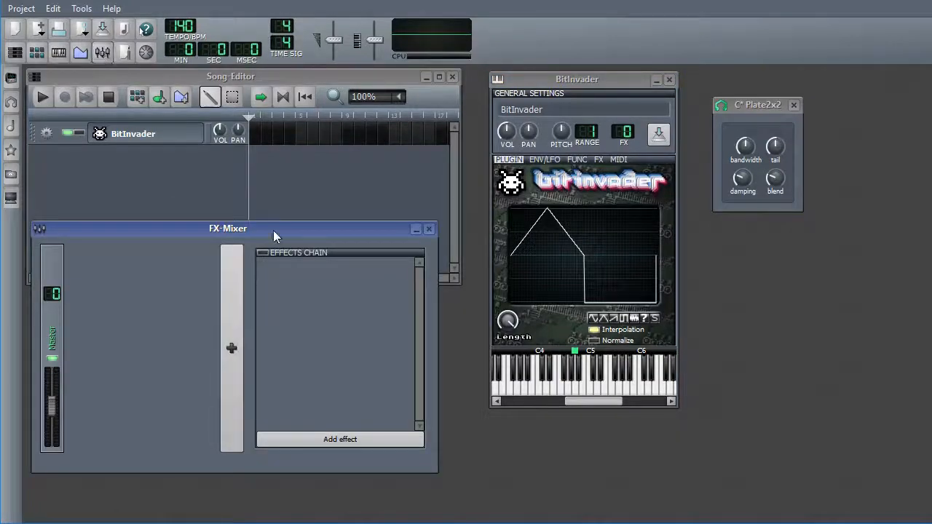
{"action": "left_click_drag", "start_coordinate": [273, 230], "coordinate": [329, 237]}
{"action": "right_click", "coordinate": [113, 337]}
{"action": "key", "text": "Escape"}
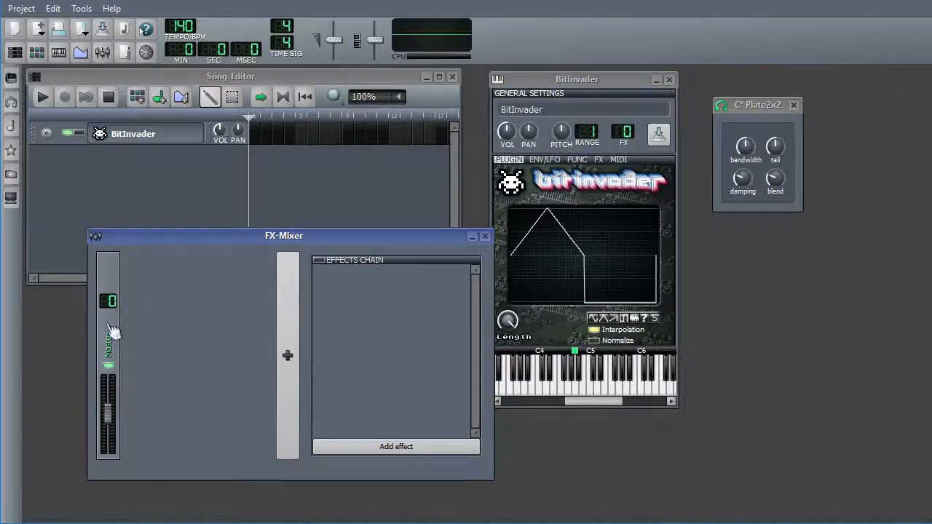
Step: Add the C* Plate2x2 reverb to the Master channel's effects chain and audition a BitInvader note through it
{"action": "left_click", "coordinate": [435, 447]}
{"action": "scroll", "coordinate": [520, 219], "scroll_direction": "down", "scroll_amount": 10}
{"action": "scroll", "coordinate": [501, 208], "scroll_direction": "up", "scroll_amount": 1}
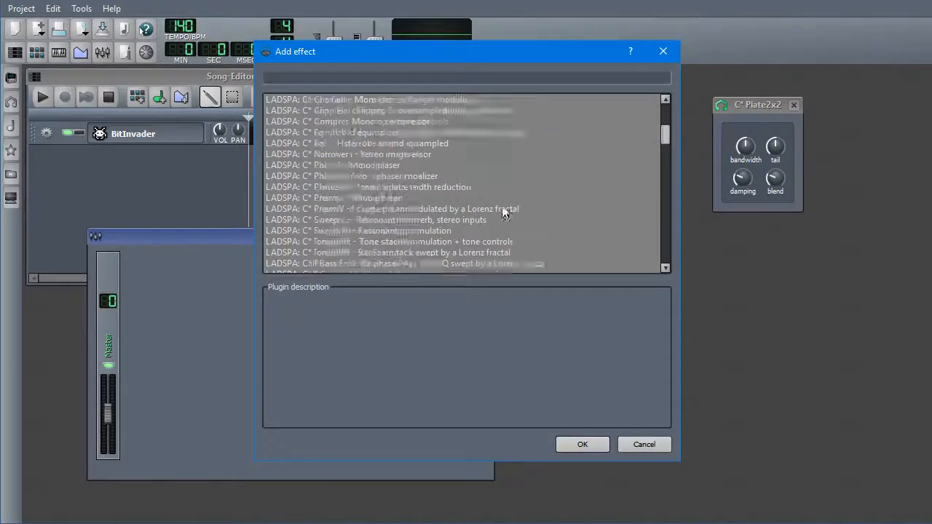
{"action": "double_click", "coordinate": [364, 217]}
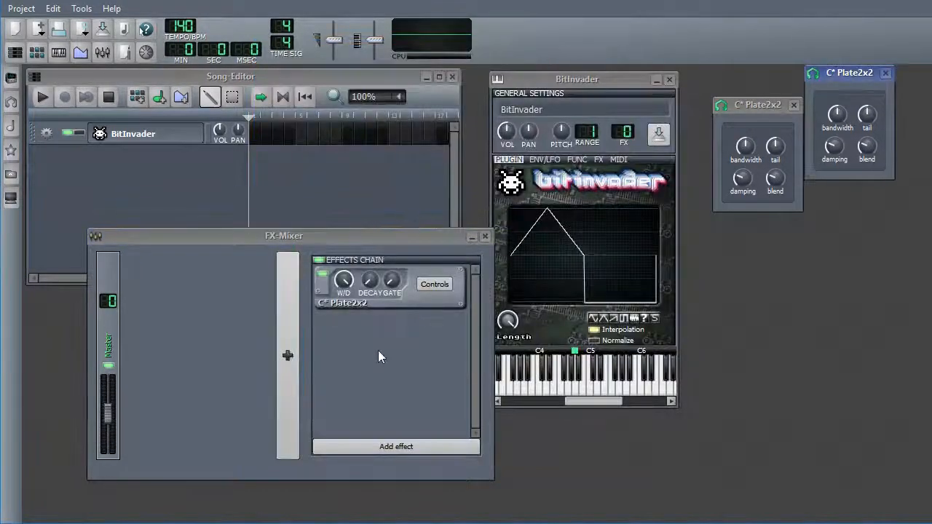
{"action": "left_click", "coordinate": [368, 302]}
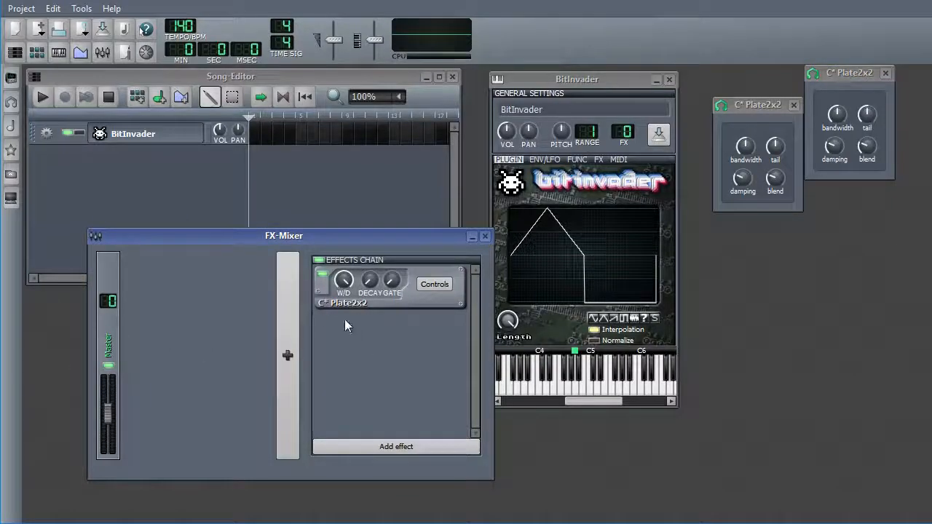
{"action": "left_click", "coordinate": [575, 390]}
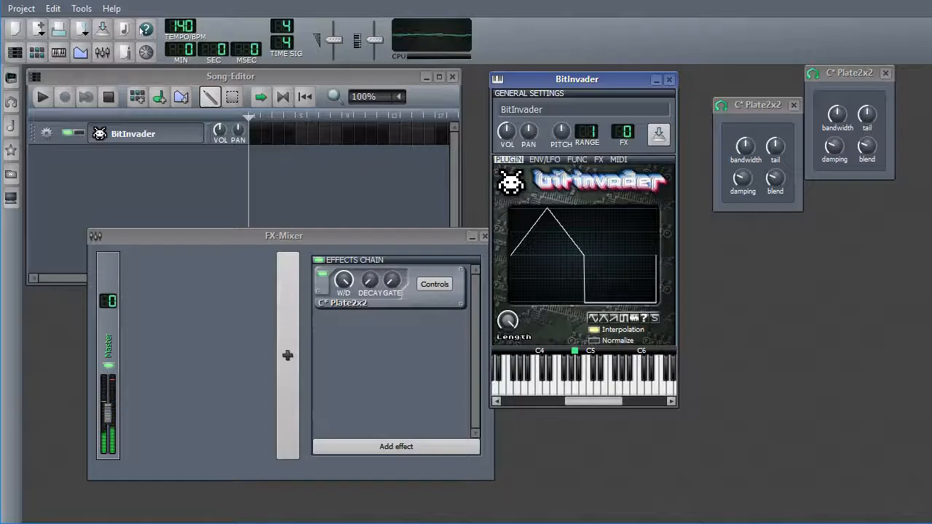
Step: Add a second BitInvader track to the Song-Editor and audition several notes on it, closing its window when done
{"action": "left_click", "coordinate": [10, 82]}
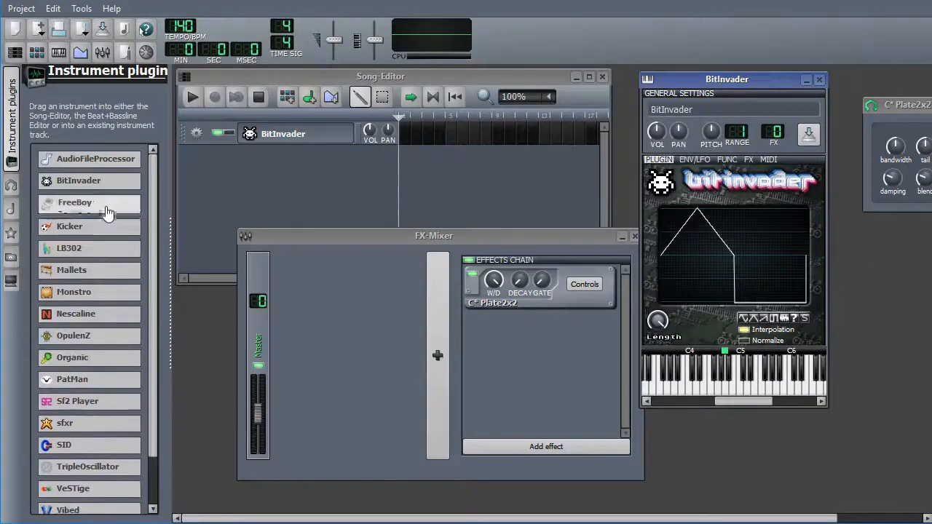
{"action": "left_click_drag", "start_coordinate": [106, 191], "coordinate": [250, 170]}
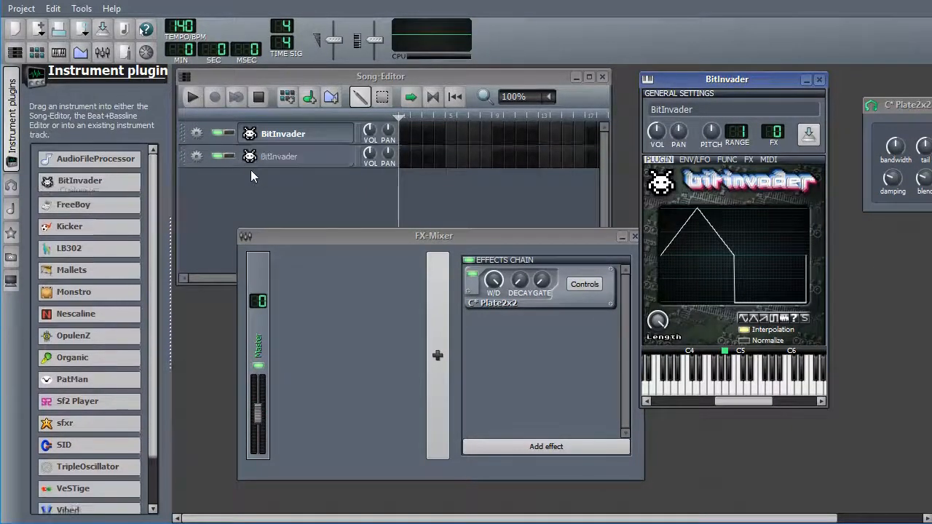
{"action": "left_click", "coordinate": [811, 483]}
{"action": "left_click", "coordinate": [888, 502]}
{"action": "left_click", "coordinate": [850, 488]}
{"action": "left_click", "coordinate": [815, 502]}
{"action": "left_click_drag", "start_coordinate": [883, 195], "coordinate": [792, 174]}
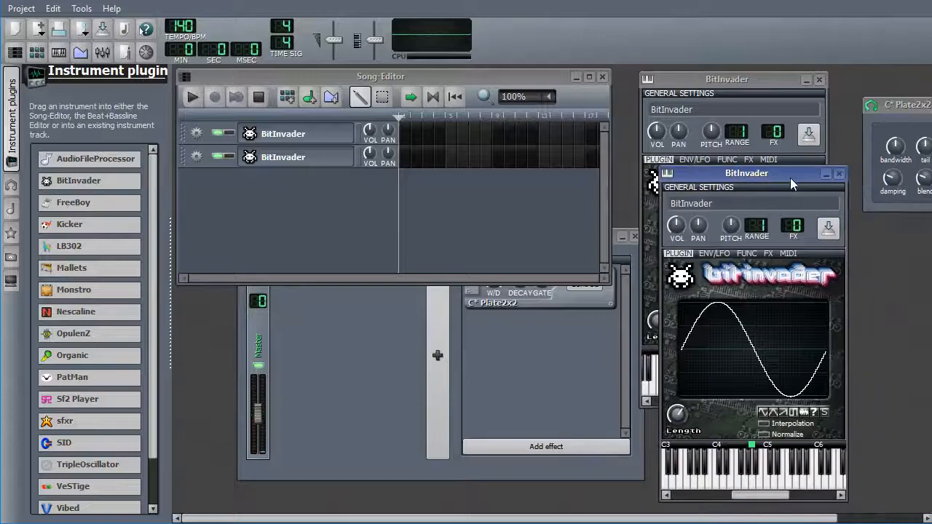
{"action": "left_click", "coordinate": [837, 173]}
Step: Remove the second BitInvader track from the Song-Editor
{"action": "left_click", "coordinate": [495, 379]}
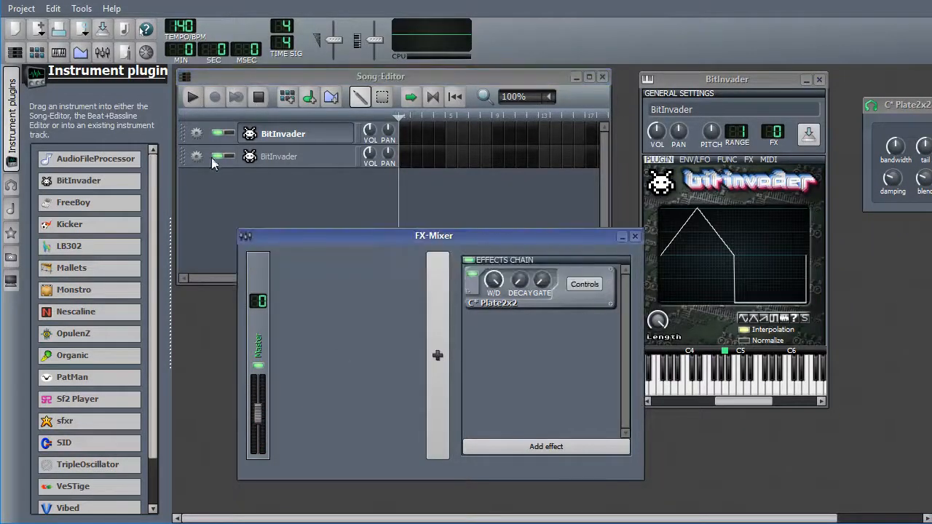
{"action": "left_click", "coordinate": [199, 165]}
{"action": "left_click", "coordinate": [198, 156]}
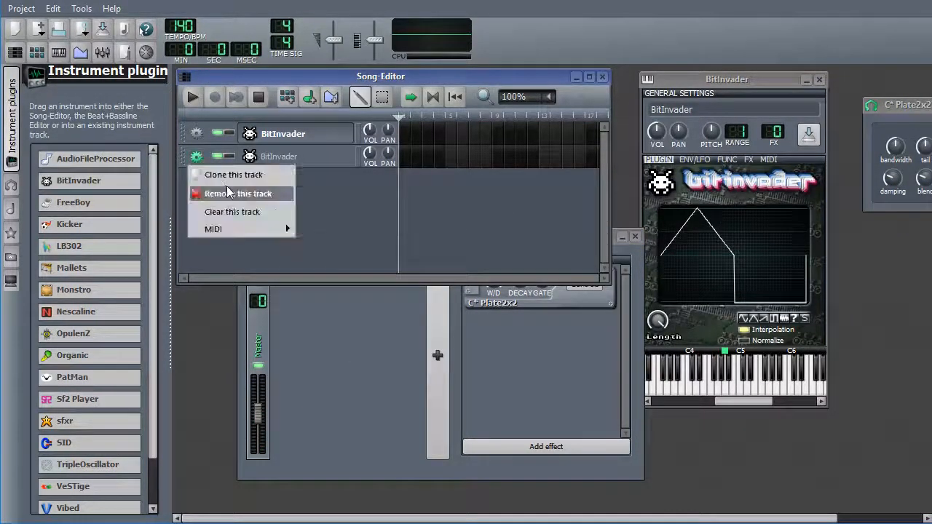
{"action": "left_click", "coordinate": [218, 194]}
Step: Turn off both the C* Plate2x2 effect and the entire effects chain on the Master channel
{"action": "left_click", "coordinate": [410, 355]}
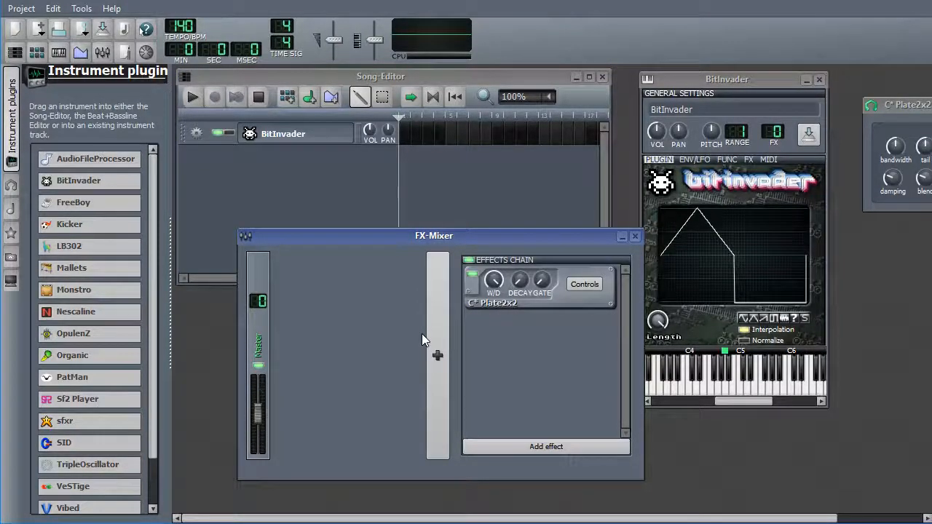
{"action": "left_click", "coordinate": [474, 275]}
{"action": "left_click", "coordinate": [468, 260]}
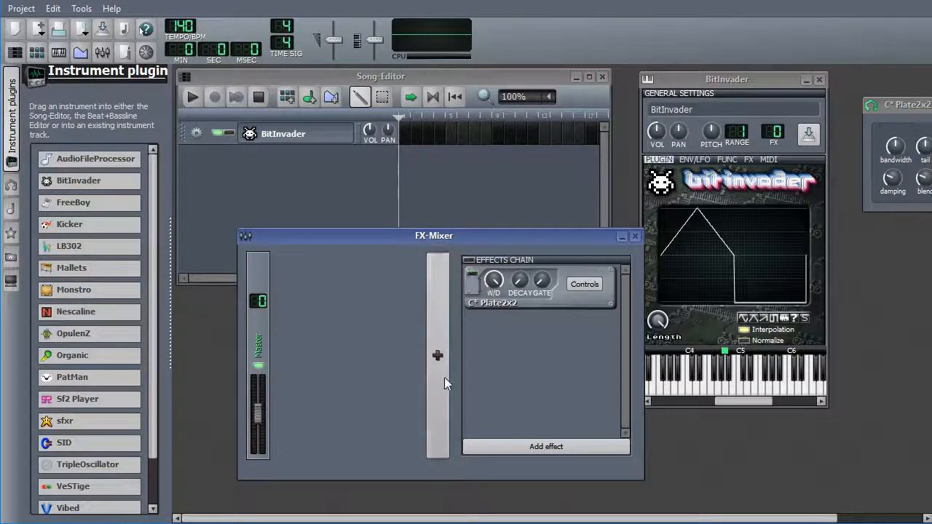
Step: Create a new FX-Mixer channel and add the C* PhaserII effect to its effects chain
{"action": "left_click", "coordinate": [445, 377]}
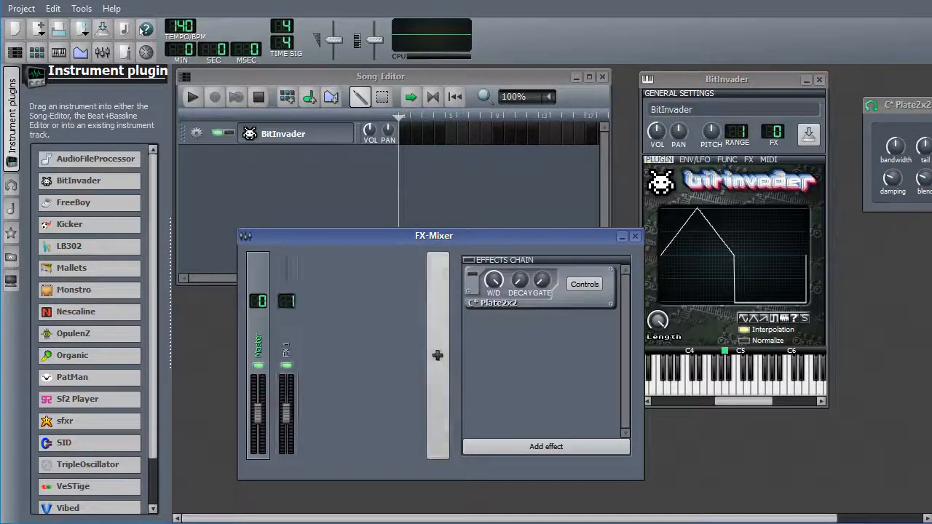
{"action": "left_click", "coordinate": [289, 353]}
{"action": "left_click", "coordinate": [535, 449]}
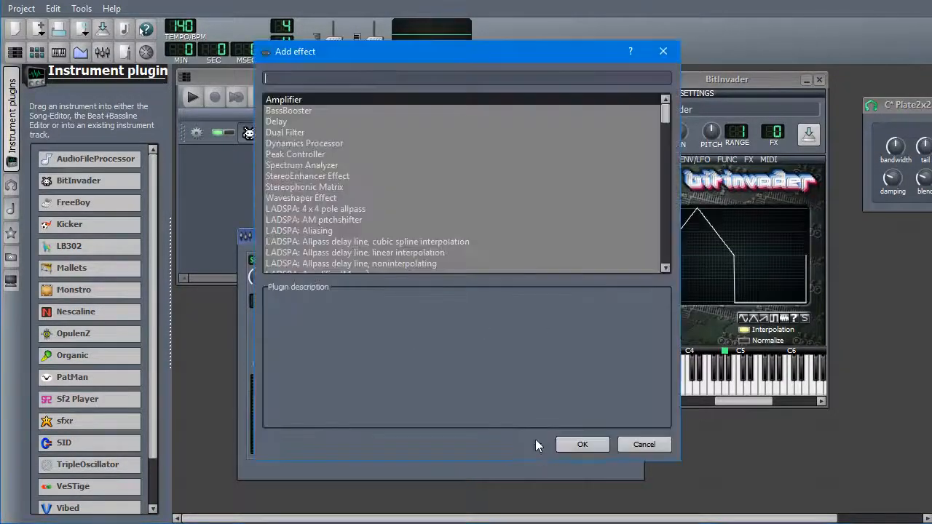
{"action": "scroll", "coordinate": [345, 191], "scroll_direction": "down", "scroll_amount": 10}
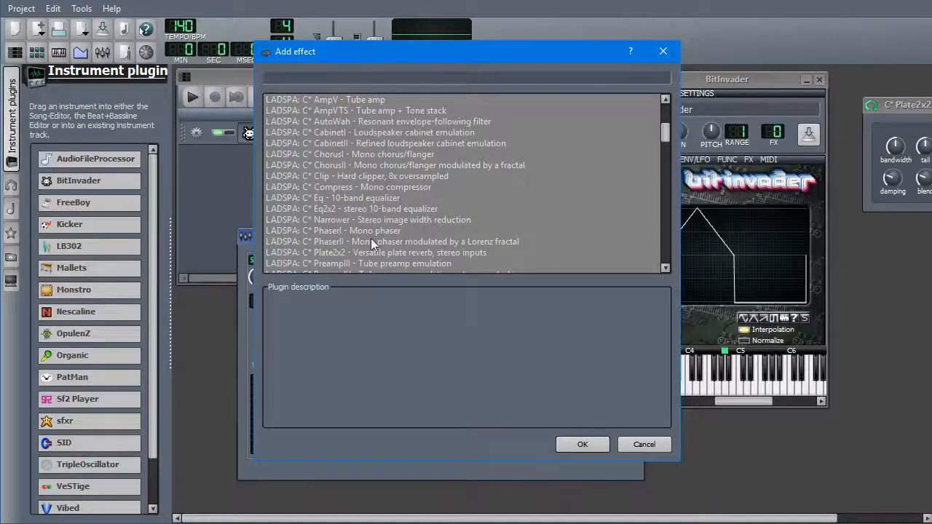
{"action": "scroll", "coordinate": [390, 223], "scroll_direction": "down", "scroll_amount": 1}
{"action": "double_click", "coordinate": [388, 208]}
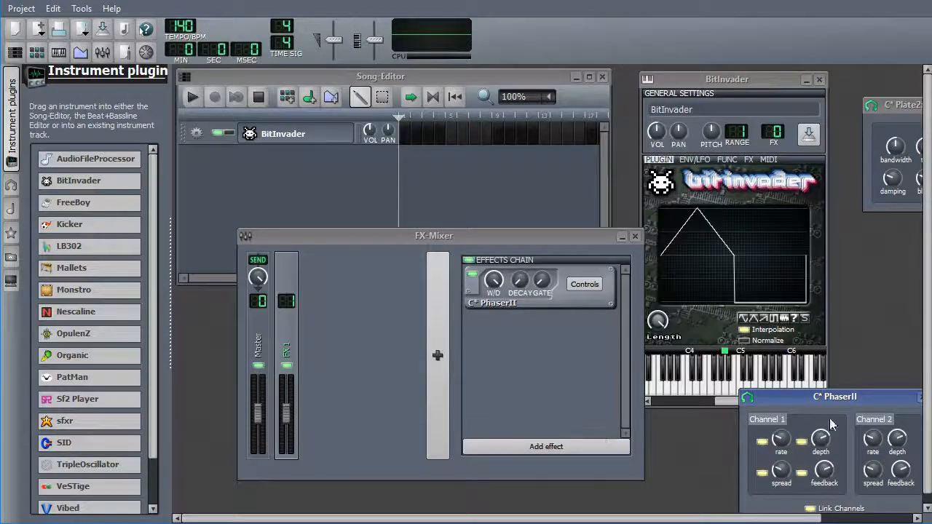
Step: Audition a BitInvader note, compare the Master and FX 1 channels, and route BitInvader to FX channel 1
{"action": "left_click", "coordinate": [718, 390]}
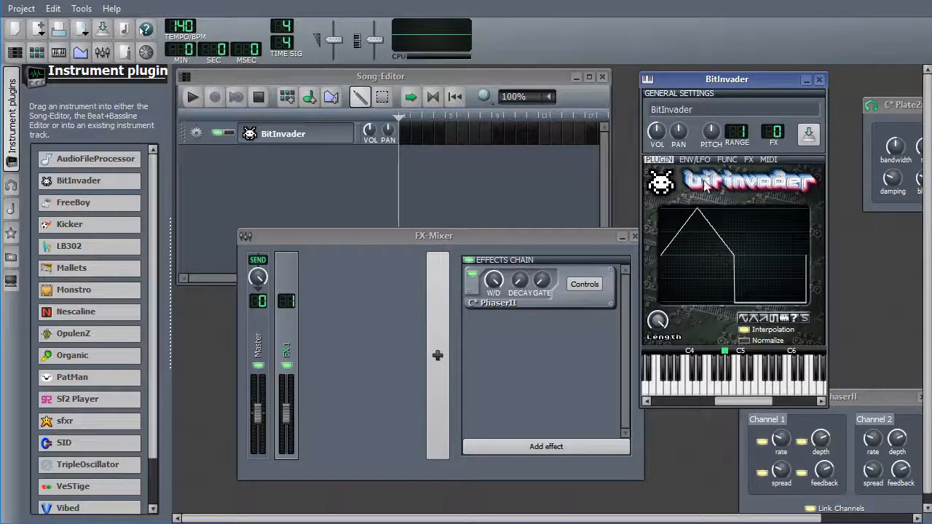
{"action": "left_click", "coordinate": [295, 361]}
{"action": "left_click", "coordinate": [259, 358]}
{"action": "left_click", "coordinate": [284, 357]}
{"action": "left_click", "coordinate": [785, 134]}
{"action": "left_click_drag", "start_coordinate": [774, 132], "coordinate": [770, 166]}
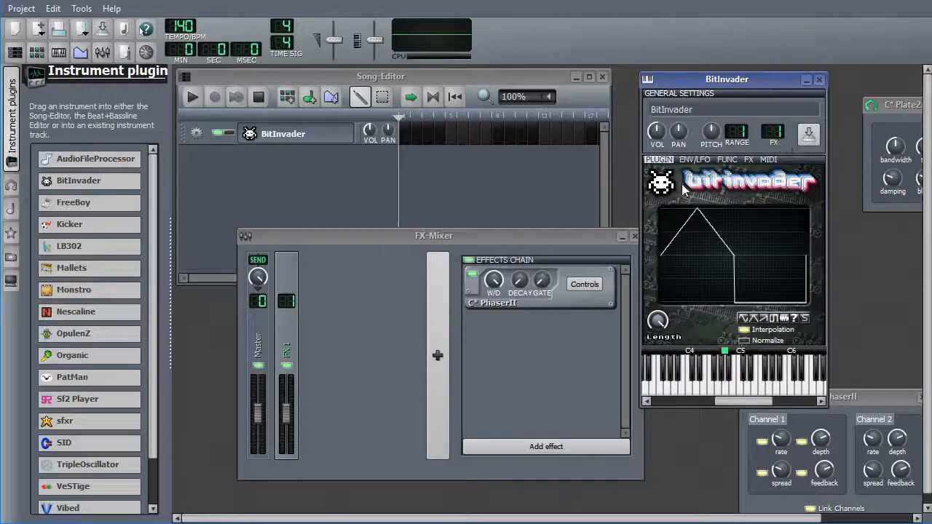
{"action": "left_click", "coordinate": [554, 357]}
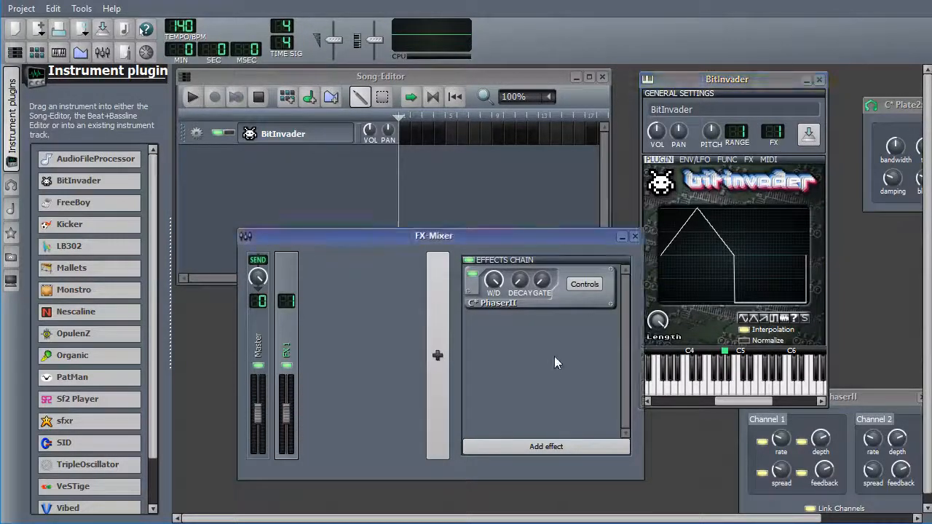
Step: Compare BitInvader notes routed through FX channel 1 and through the Master, and return the routing to FX channel 1
{"action": "left_click", "coordinate": [690, 383]}
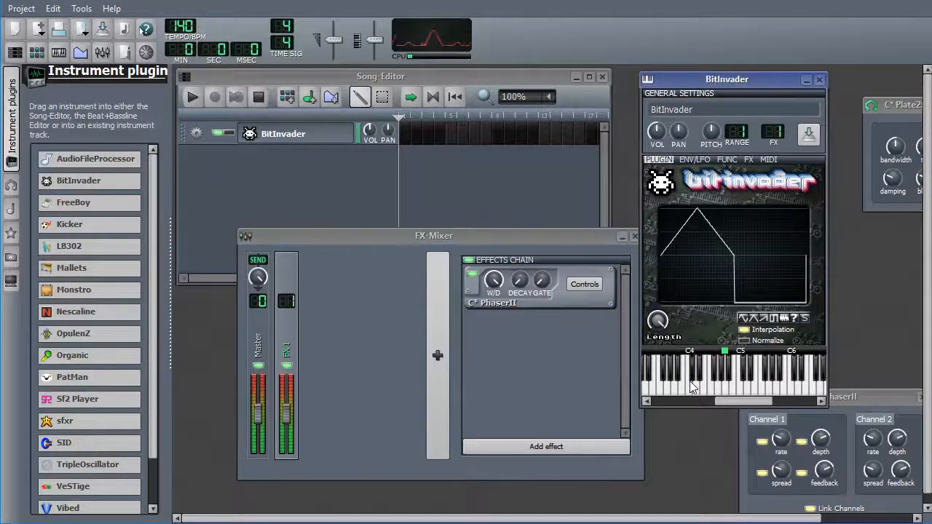
{"action": "left_click", "coordinate": [714, 384]}
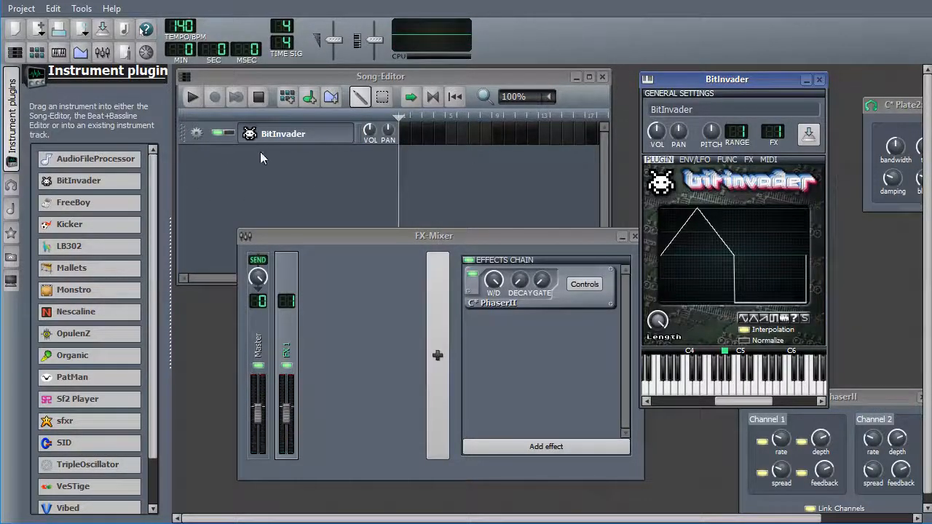
{"action": "left_click_drag", "start_coordinate": [875, 401], "coordinate": [777, 273]}
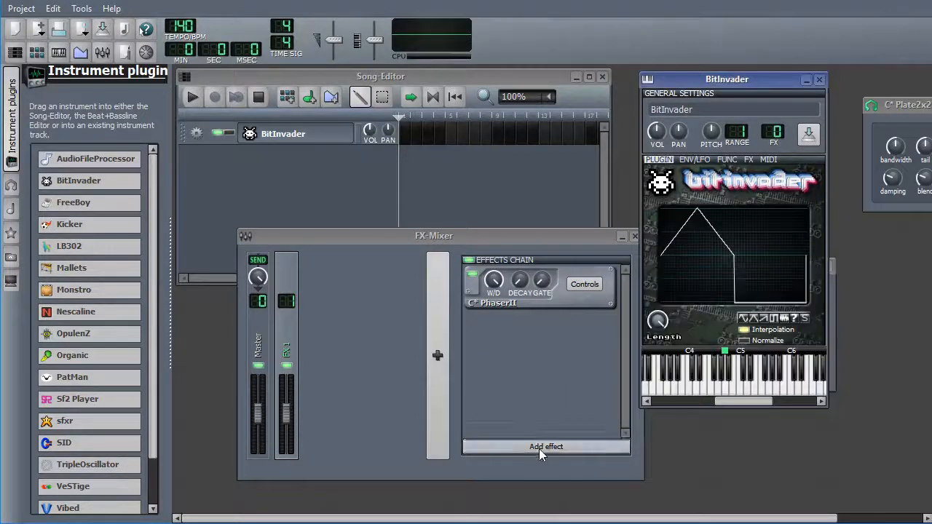
{"action": "left_click", "coordinate": [712, 388]}
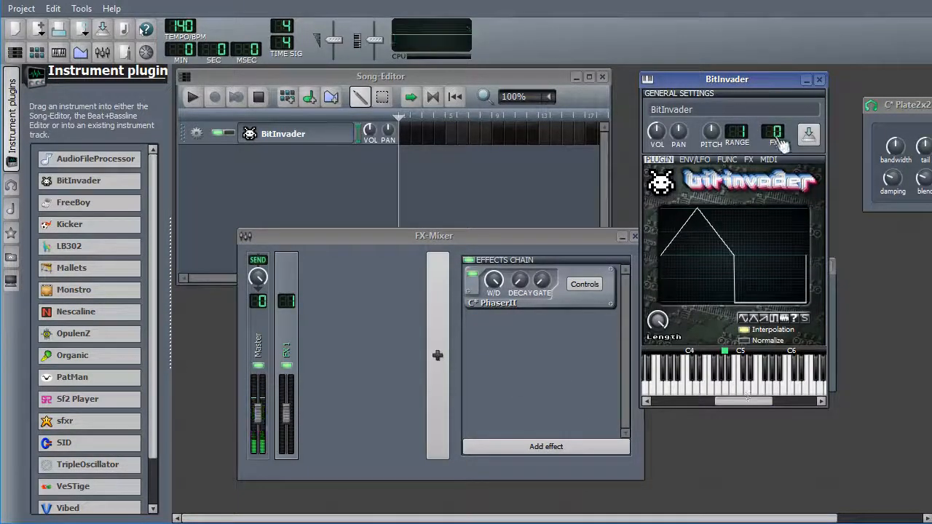
{"action": "scroll", "coordinate": [781, 145], "scroll_direction": "up", "scroll_amount": 1}
{"action": "left_click", "coordinate": [301, 333]}
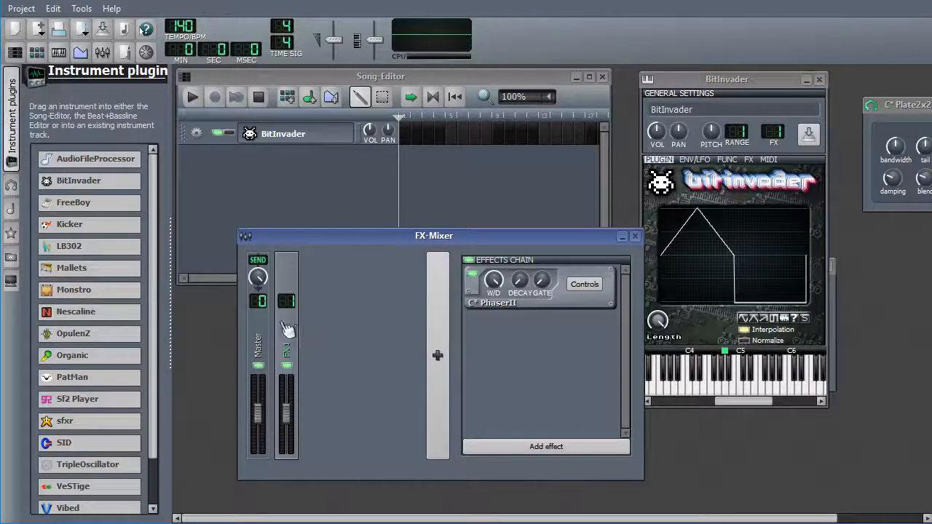
Step: Lower the FX 1 channel's send amount to the Master, audition BitInvader notes, and restore the full send
{"action": "left_click_drag", "start_coordinate": [274, 272], "coordinate": [274, 291]}
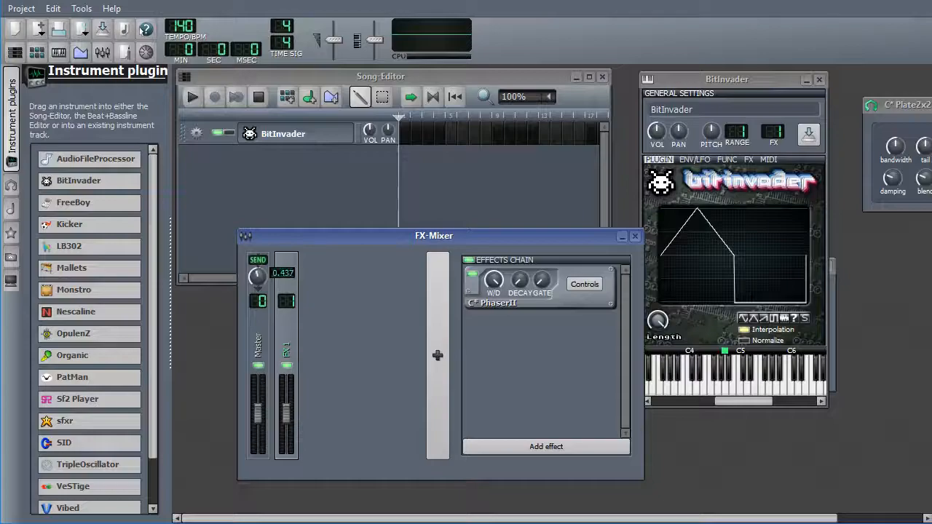
{"action": "left_click", "coordinate": [761, 390]}
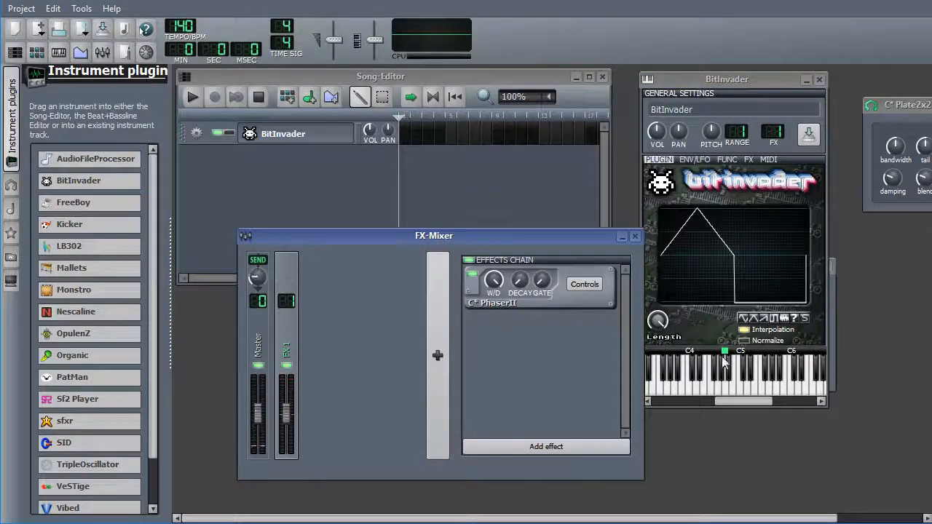
{"action": "left_click", "coordinate": [717, 385]}
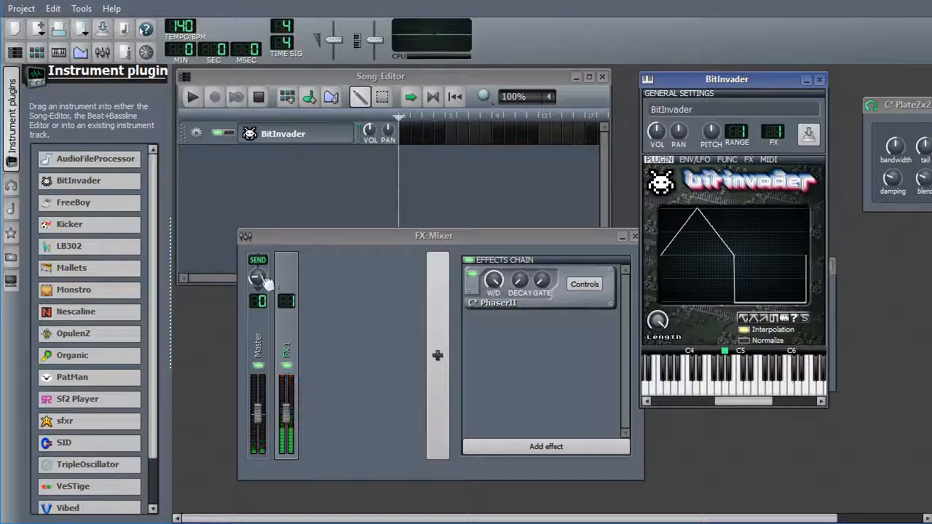
{"action": "left_click", "coordinate": [772, 391]}
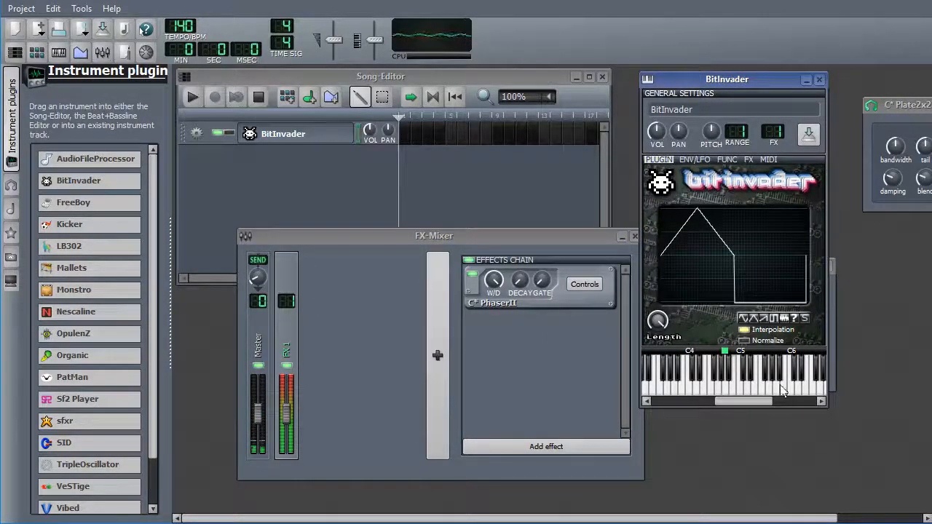
{"action": "left_click", "coordinate": [258, 276]}
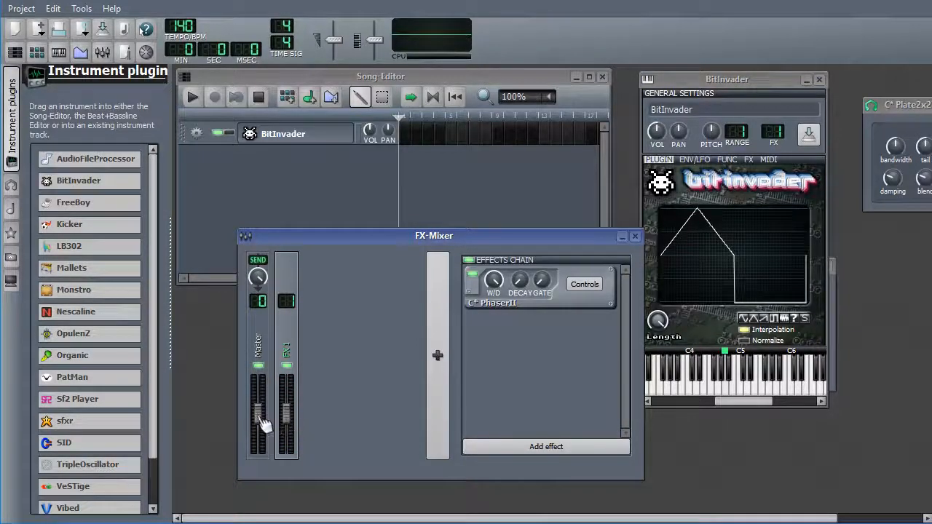
Step: Turn off the C* PhaserII effect on FX 1 and turn on BitInvader's own effects chain
{"action": "left_click", "coordinate": [473, 275]}
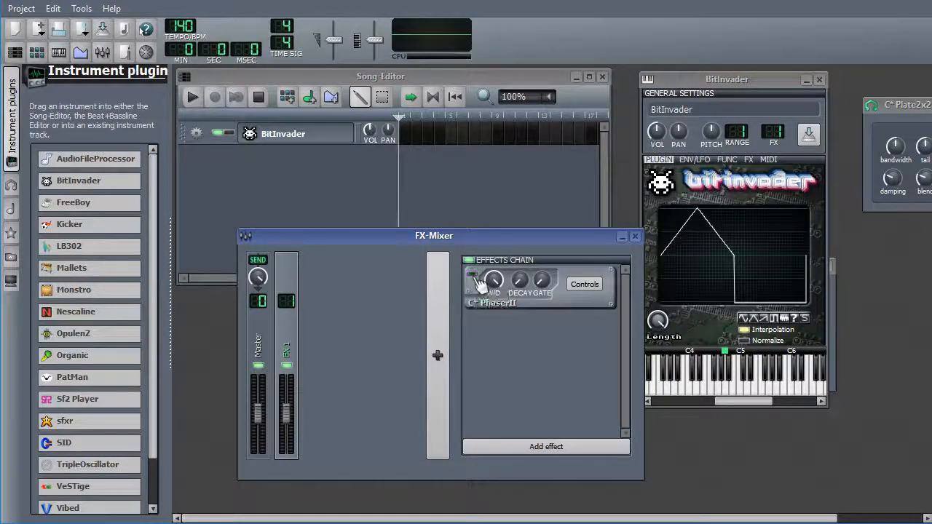
{"action": "left_click", "coordinate": [748, 160]}
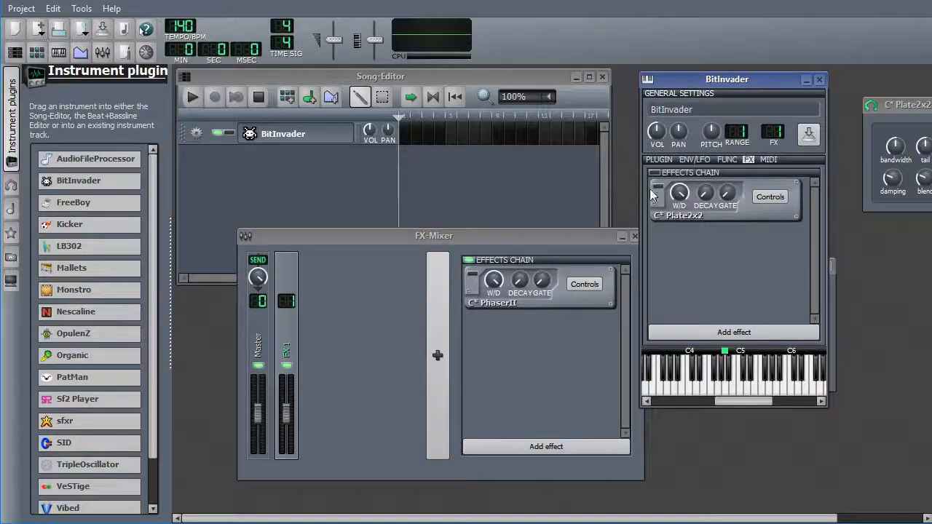
{"action": "left_click", "coordinate": [712, 334]}
{"action": "scroll", "coordinate": [510, 187], "scroll_direction": "down", "scroll_amount": 6}
{"action": "scroll", "coordinate": [510, 187], "scroll_direction": "up", "scroll_amount": 6}
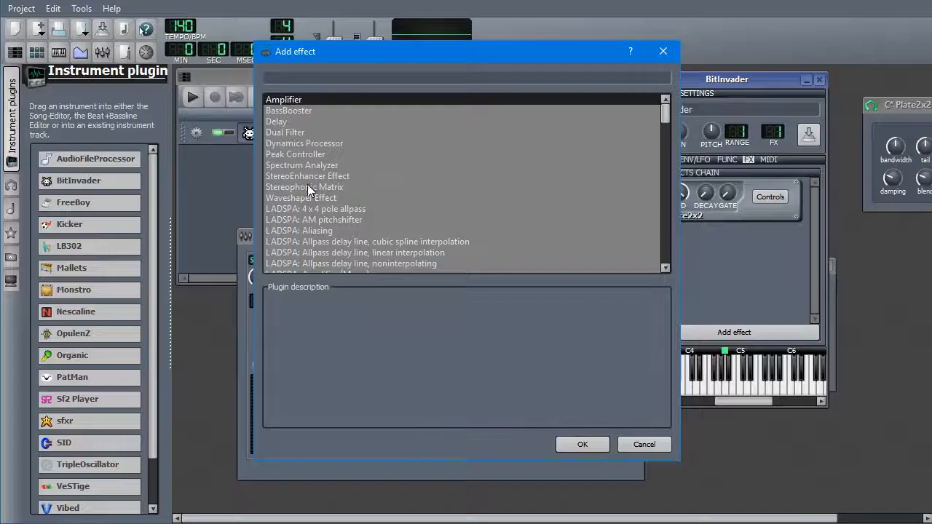
{"action": "left_click", "coordinate": [644, 445]}
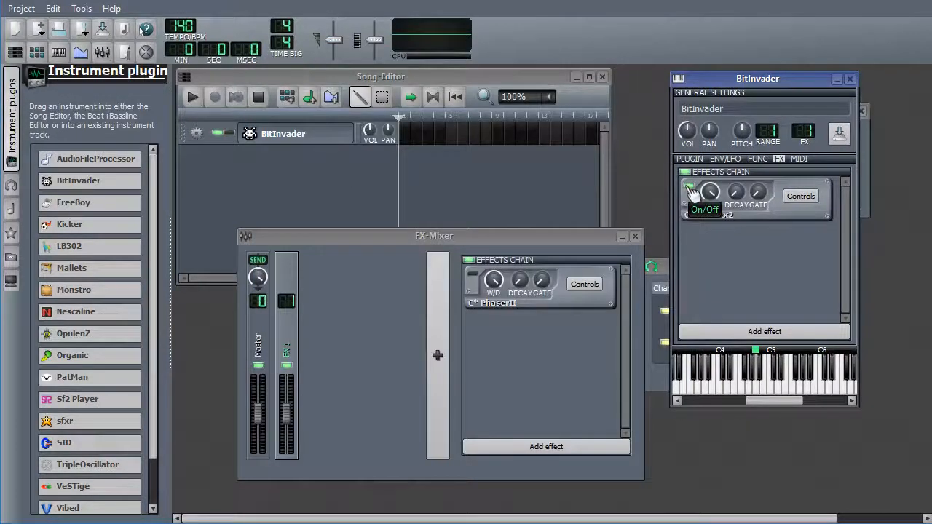
Step: Add the LADSPA C* PhaserII mono phaser effect to BitInvader's effects chain
{"action": "left_click", "coordinate": [793, 332]}
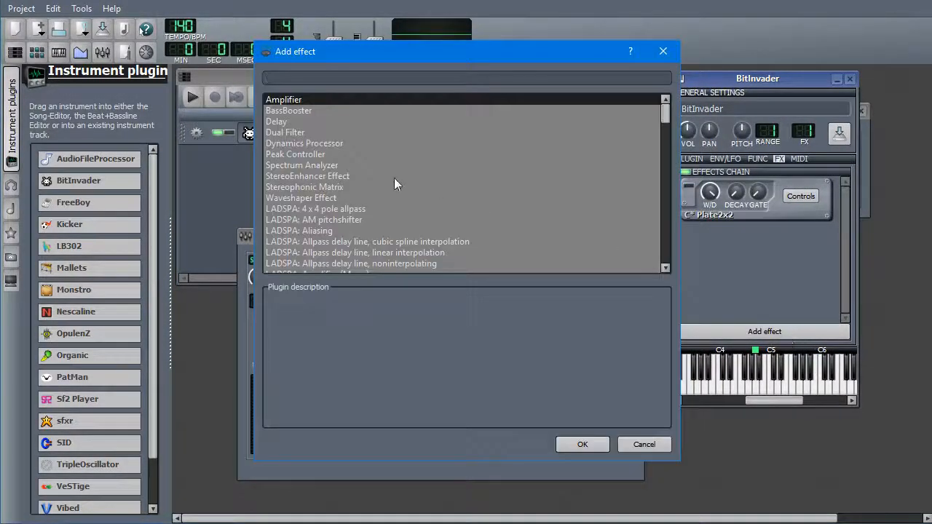
{"action": "scroll", "coordinate": [398, 184], "scroll_direction": "down", "scroll_amount": 8}
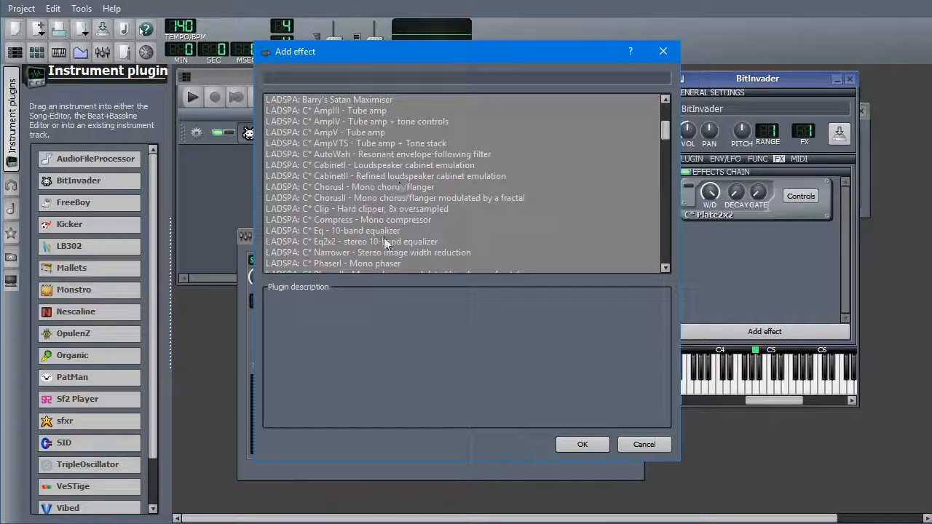
{"action": "scroll", "coordinate": [396, 248], "scroll_direction": "down", "scroll_amount": 1}
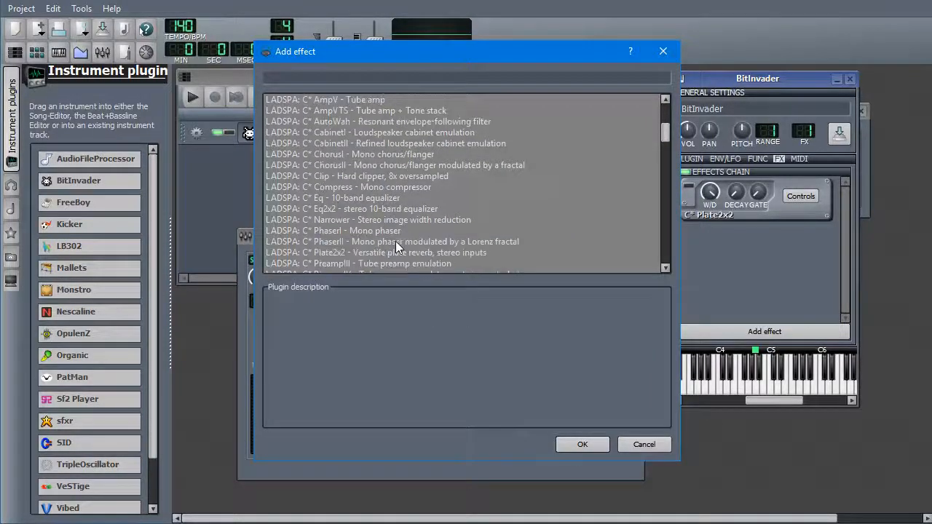
{"action": "left_click", "coordinate": [397, 244]}
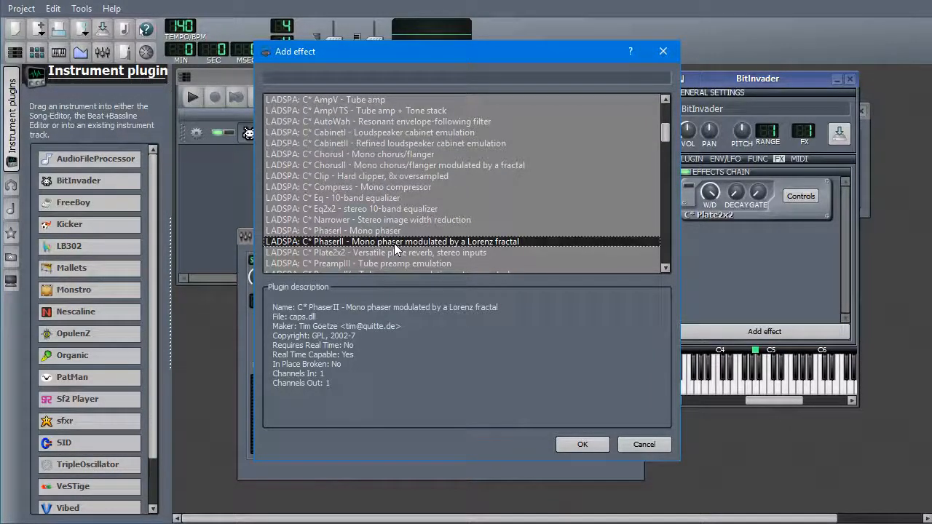
{"action": "double_click", "coordinate": [399, 245]}
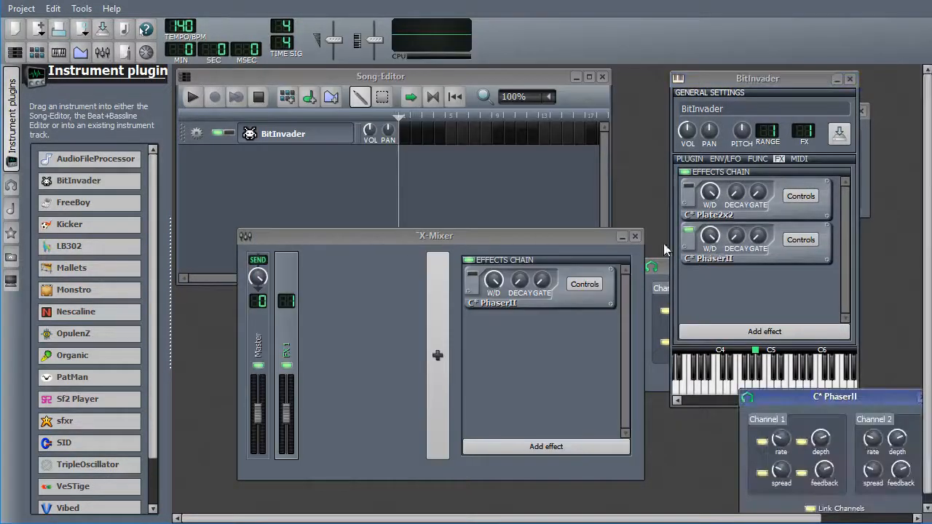
Step: Add the Peak Controller effect to BitInvader's effects chain and close its control window
{"action": "left_click", "coordinate": [743, 333]}
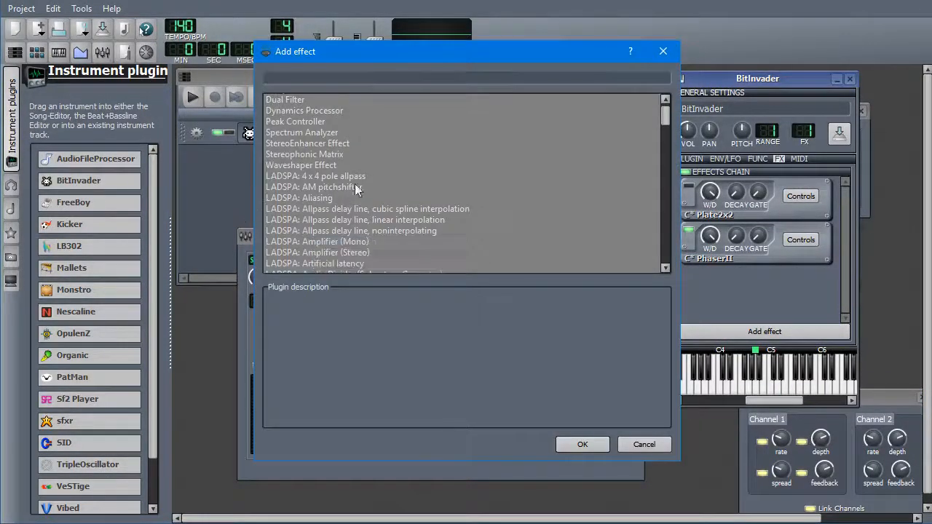
{"action": "double_click", "coordinate": [311, 122]}
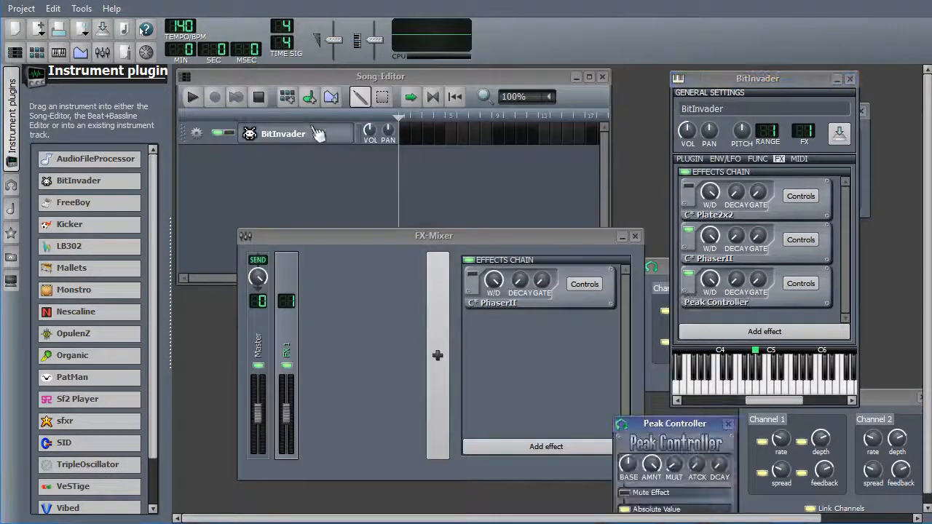
{"action": "left_click", "coordinate": [728, 423]}
Step: Add two Spectrum Analyzer effects to BitInvader's effects chain
{"action": "left_click", "coordinate": [765, 331]}
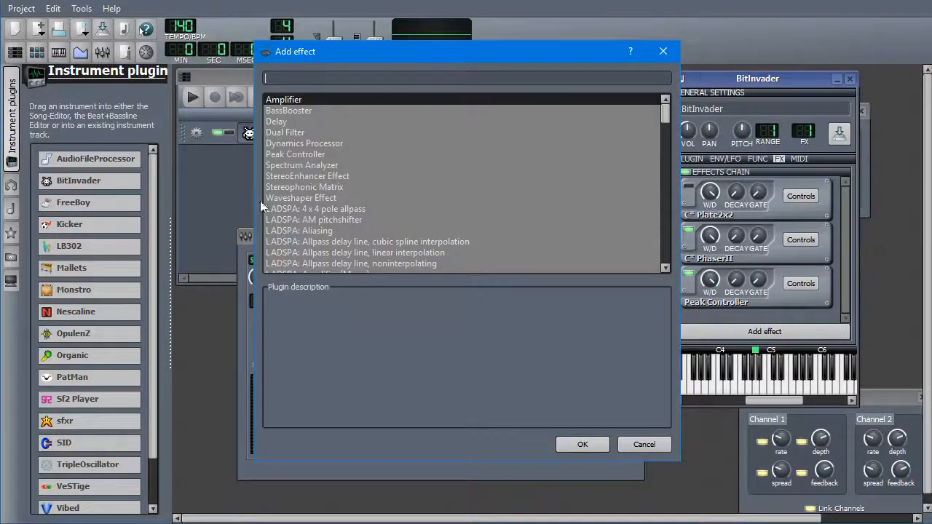
{"action": "double_click", "coordinate": [350, 165]}
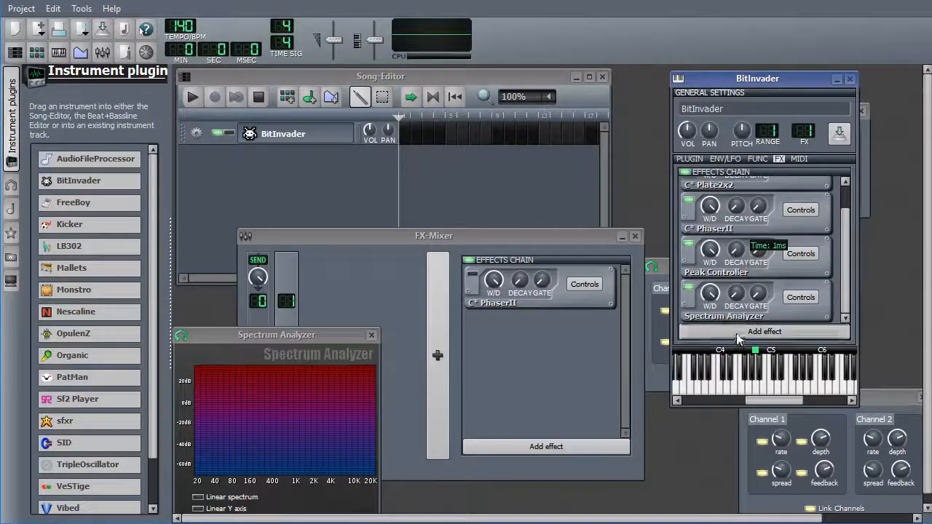
{"action": "left_click", "coordinate": [763, 332]}
{"action": "double_click", "coordinate": [330, 166]}
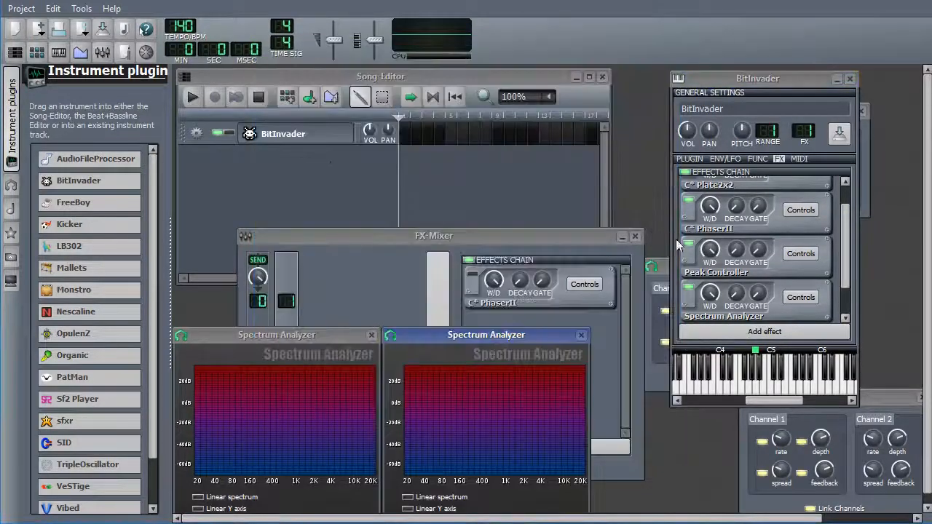
Step: Remove the Peak Controller from BitInvader's chain and move one Spectrum Analyzer above C* PhaserII
{"action": "right_click", "coordinate": [735, 275]}
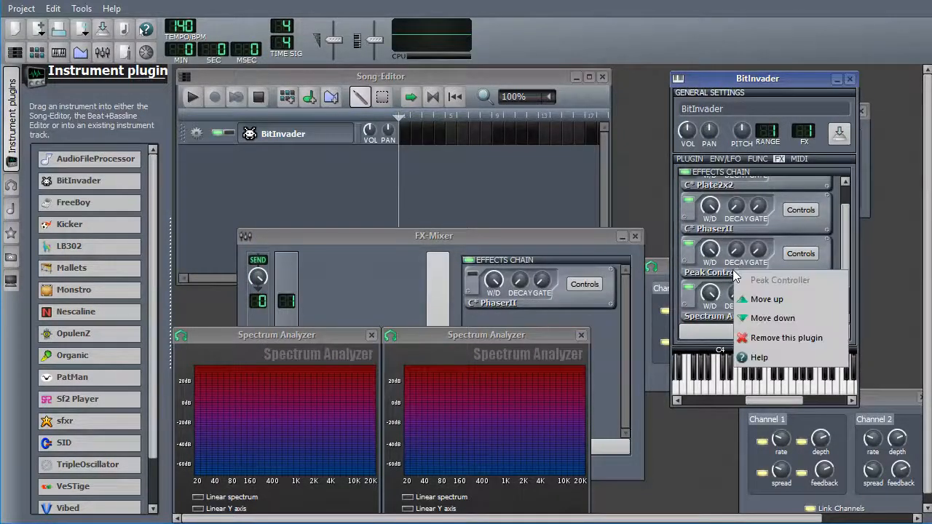
{"action": "left_click", "coordinate": [772, 338]}
{"action": "right_click", "coordinate": [727, 295]}
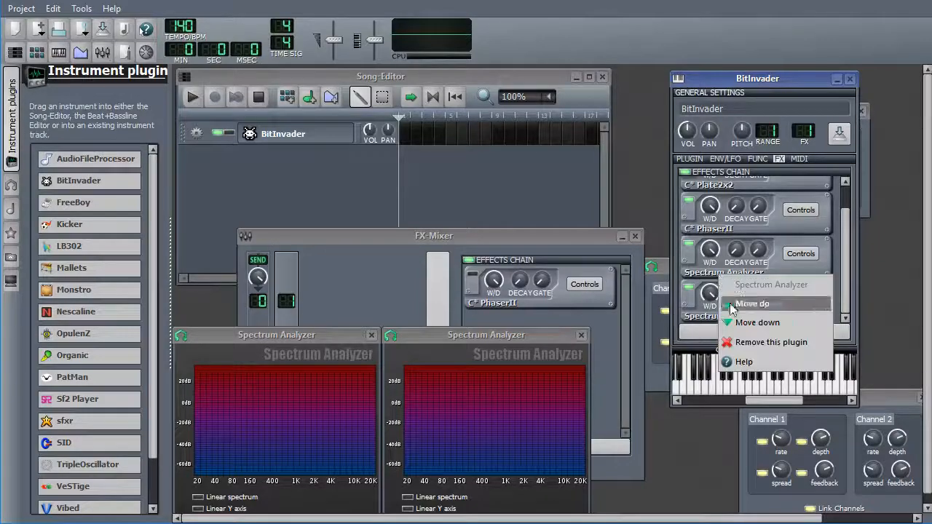
{"action": "left_click", "coordinate": [751, 304]}
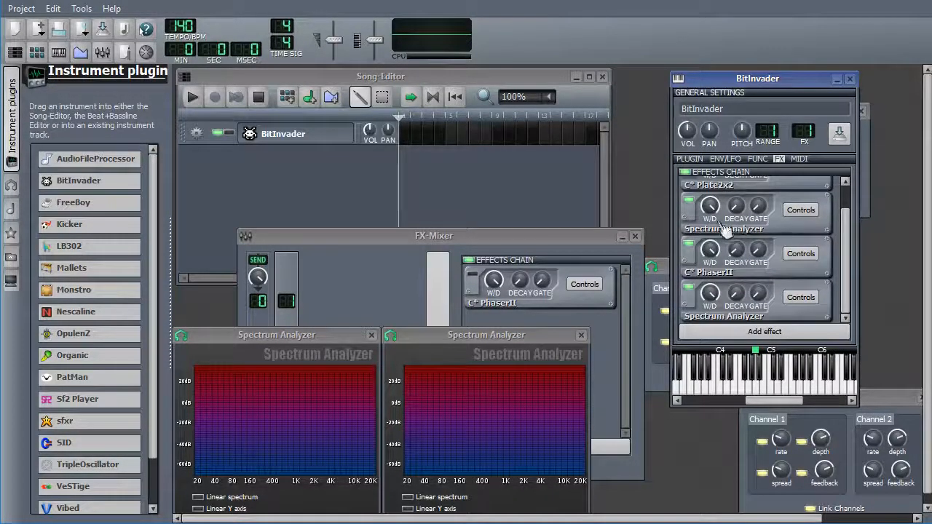
Step: Arrange the two Spectrum Analyzer windows side by side between the Song-Editor and the FX-Mixer
{"action": "left_click_drag", "start_coordinate": [477, 338], "coordinate": [498, 272]}
{"action": "left_click_drag", "start_coordinate": [299, 337], "coordinate": [320, 217]}
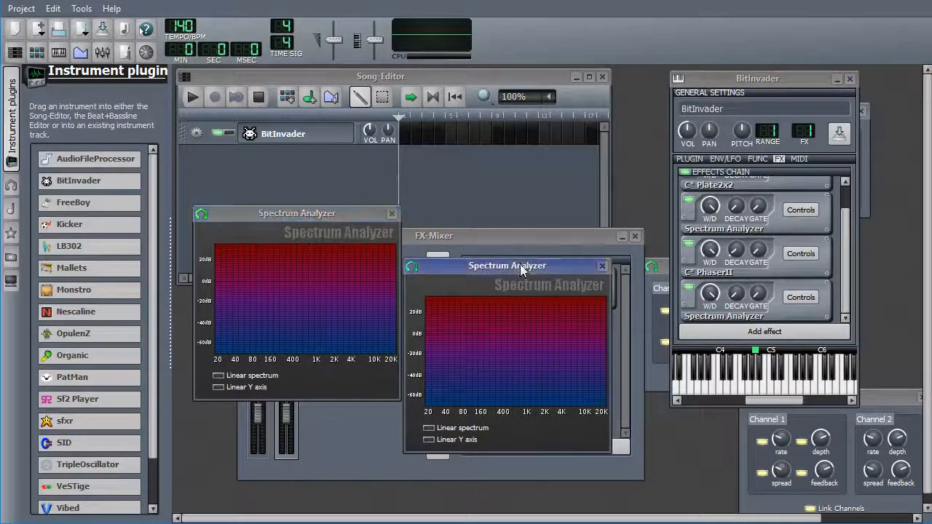
{"action": "left_click_drag", "start_coordinate": [520, 269], "coordinate": [522, 226]}
Step: Examine the effect order in BitInvader's chain and compare both Spectrum Analyzers while playing a note
{"action": "scroll", "coordinate": [783, 234], "scroll_direction": "up", "scroll_amount": 1}
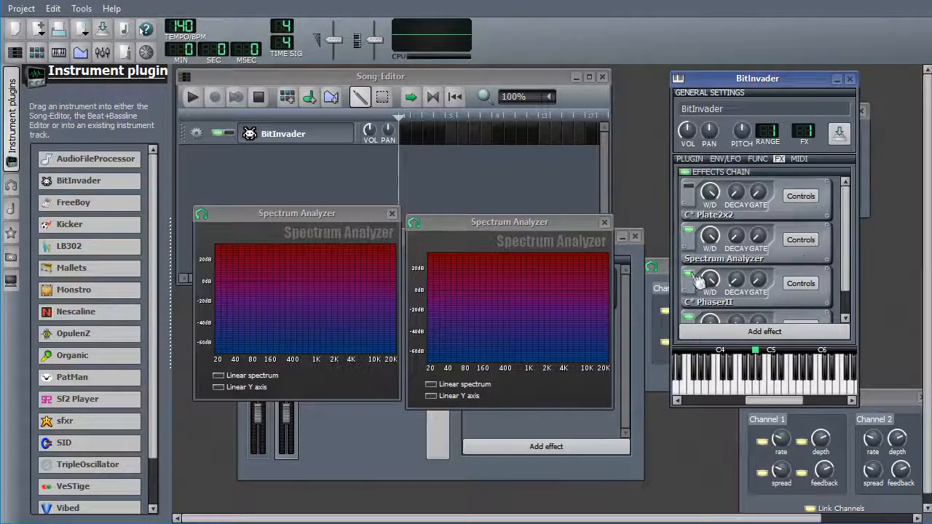
{"action": "scroll", "coordinate": [743, 306], "scroll_direction": "down", "scroll_amount": 1}
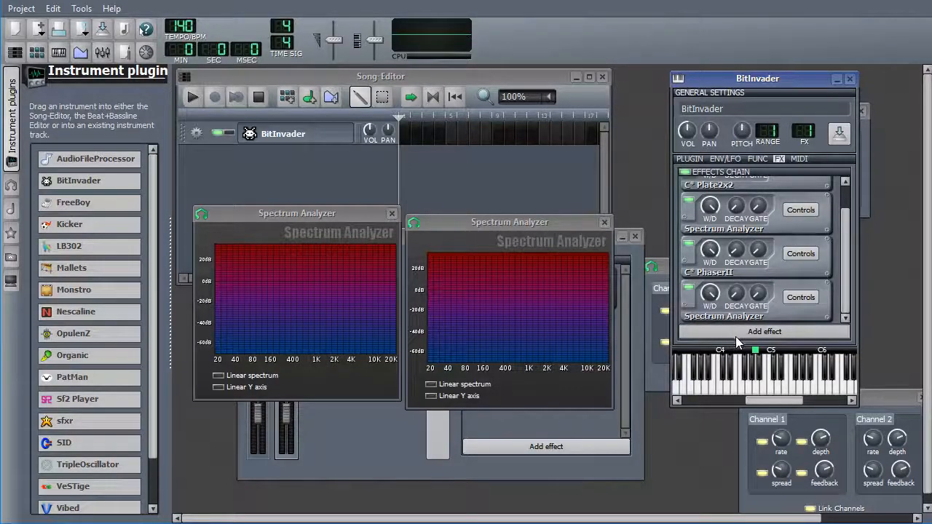
{"action": "left_click", "coordinate": [311, 279]}
{"action": "left_click", "coordinate": [486, 328]}
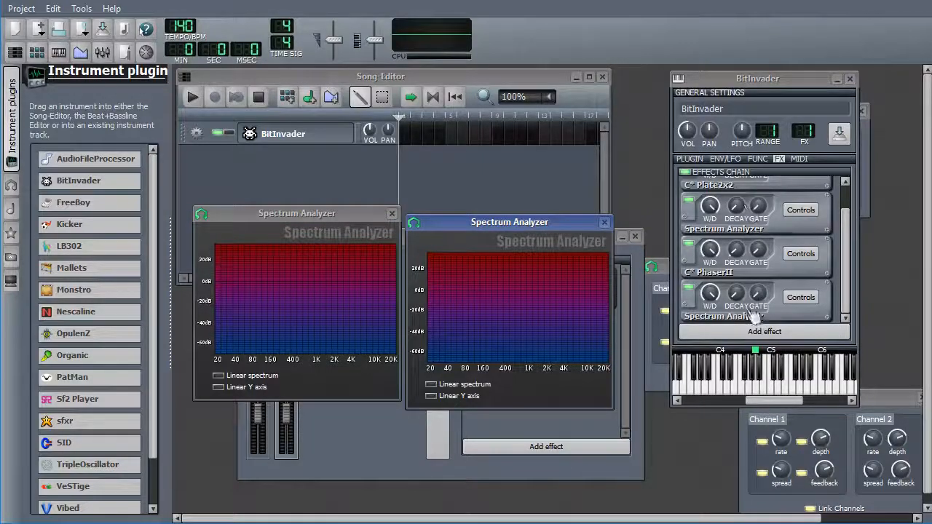
{"action": "left_click", "coordinate": [755, 392]}
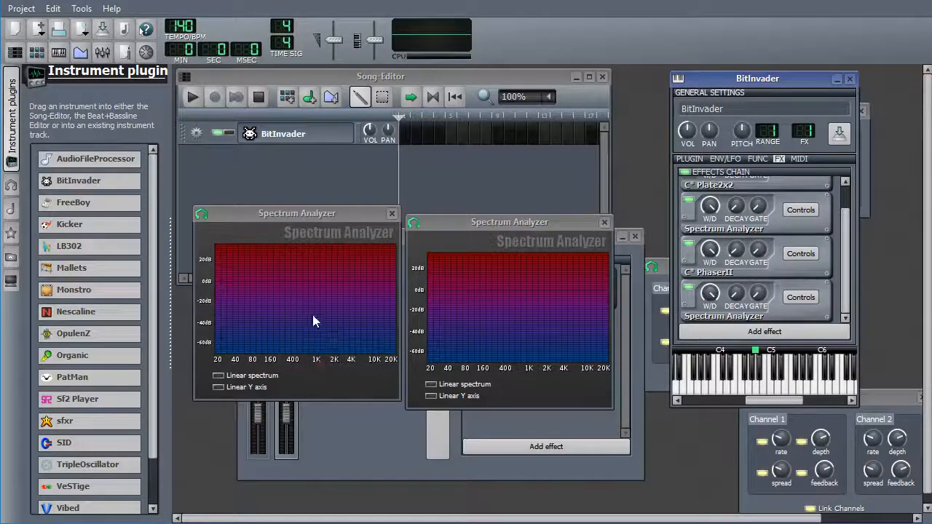
Step: Close the control window of the last Spectrum Analyzer in BitInvader's effects chain
{"action": "scroll", "coordinate": [736, 278], "scroll_direction": "up", "scroll_amount": 1}
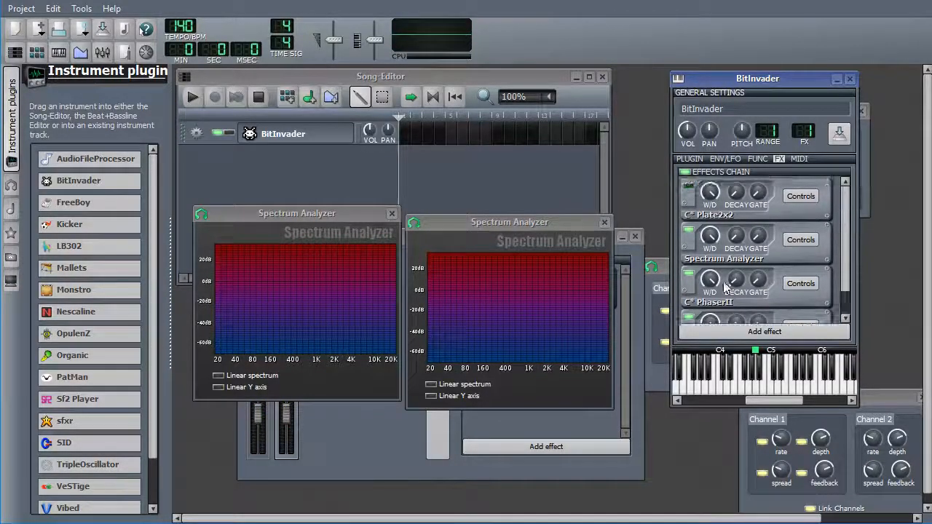
{"action": "scroll", "coordinate": [764, 284], "scroll_direction": "down", "scroll_amount": 1}
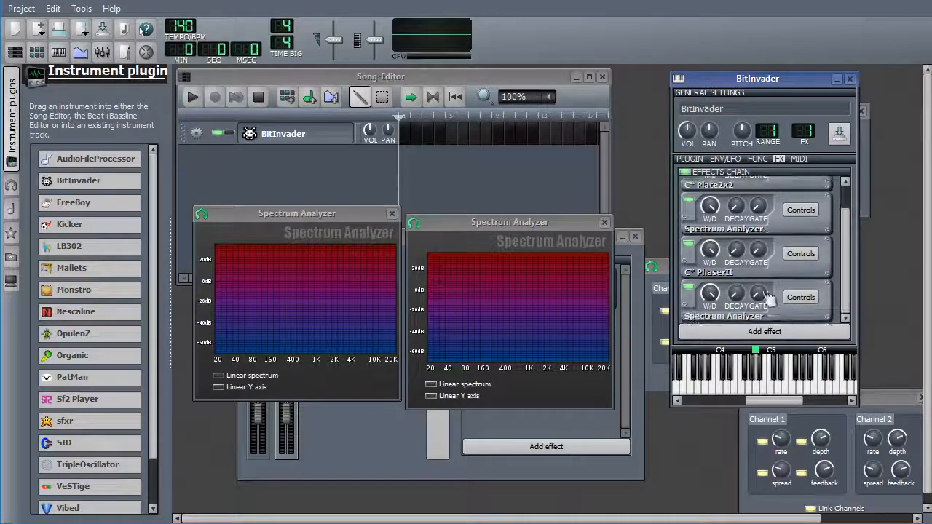
{"action": "left_click", "coordinate": [801, 300]}
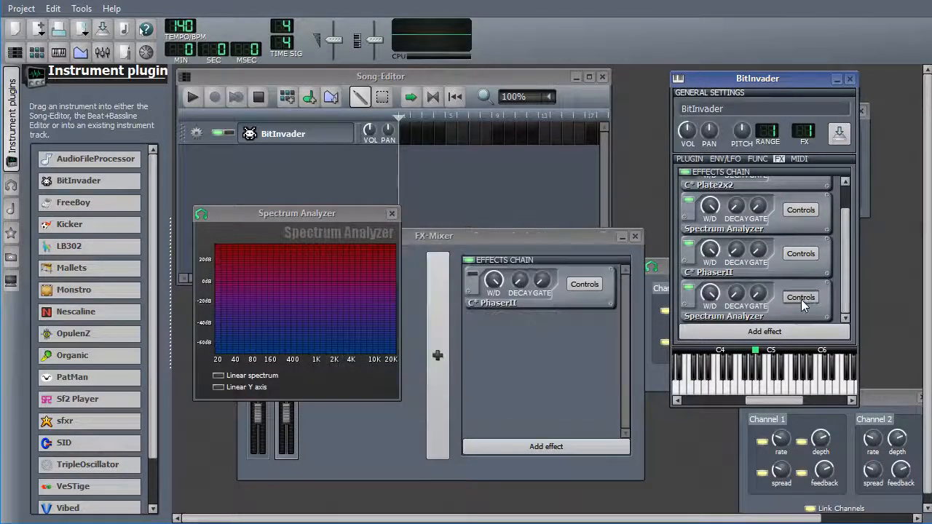
Step: Reopen the controls of the last Spectrum Analyzer in BitInvader's chain and compare both analyzers before and after C* PhaserII while playing a note
{"action": "left_click", "coordinate": [801, 298]}
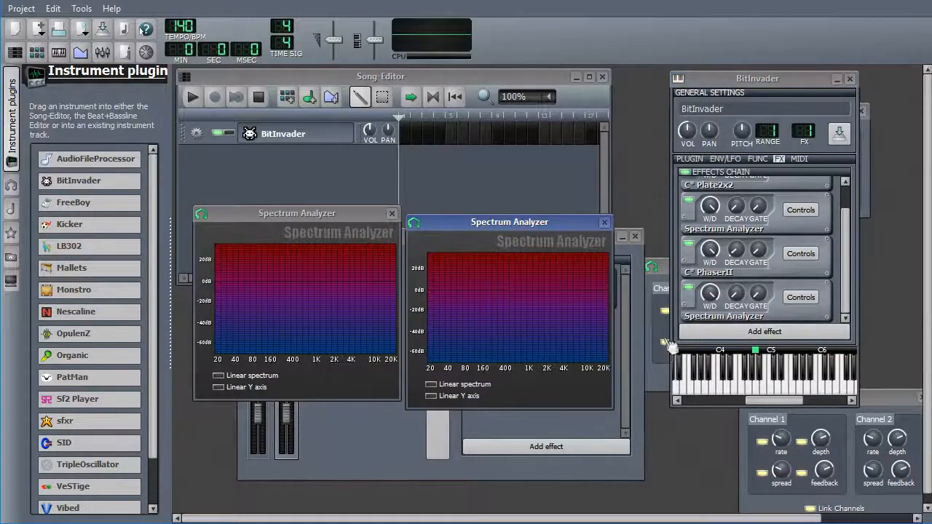
{"action": "left_click", "coordinate": [756, 389]}
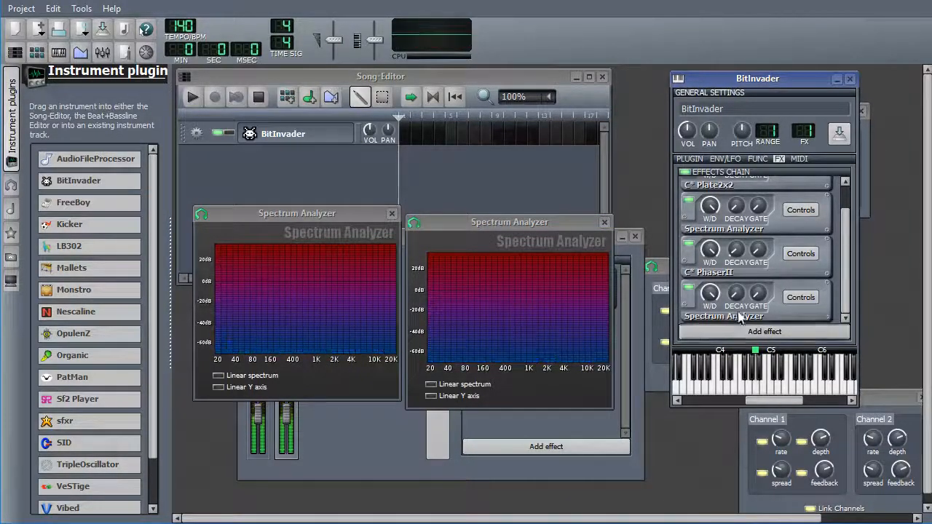
{"action": "scroll", "coordinate": [692, 211], "scroll_direction": "up", "scroll_amount": 1}
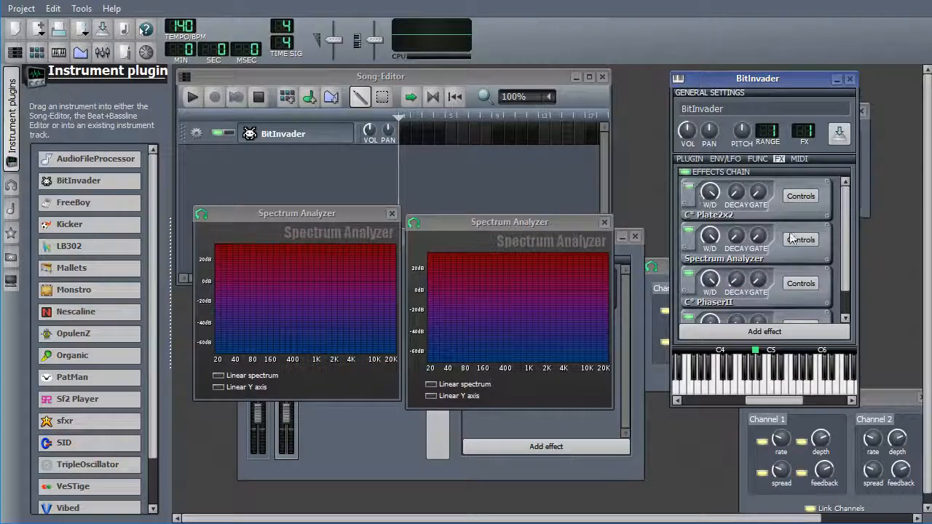
{"action": "scroll", "coordinate": [772, 391], "scroll_direction": "down", "scroll_amount": 1}
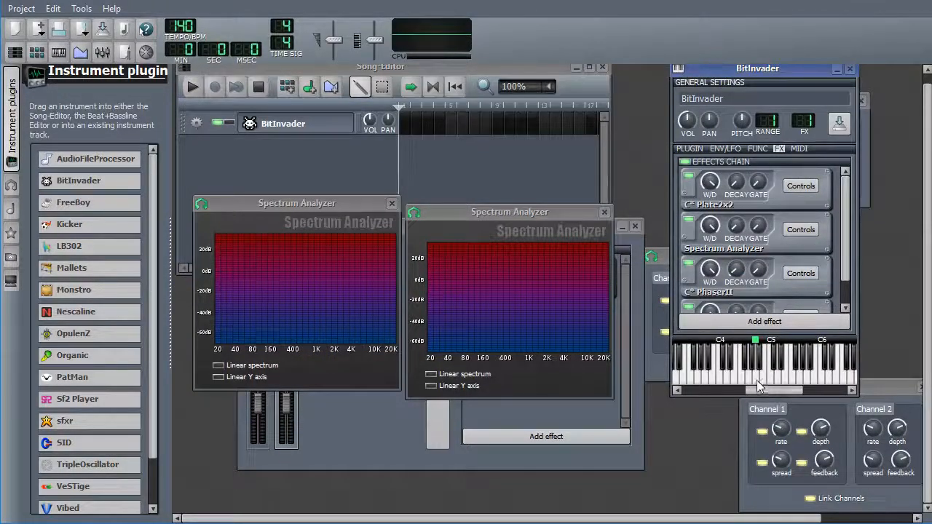
{"action": "left_click", "coordinate": [758, 386]}
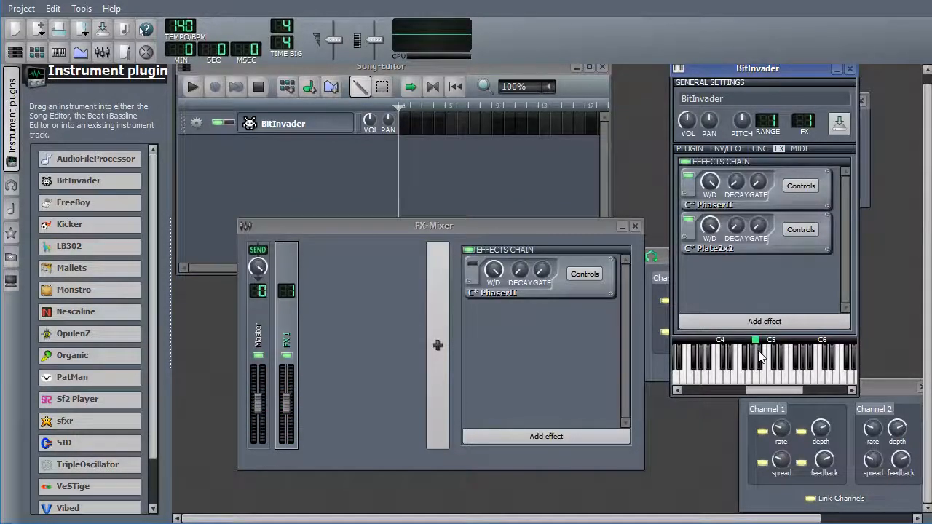
Step: Close the phaser control window containing the Channel 1 and Channel 2 rate, depth, spread and feedback settings
{"action": "left_click_drag", "start_coordinate": [927, 520], "coordinate": [931, 523]}
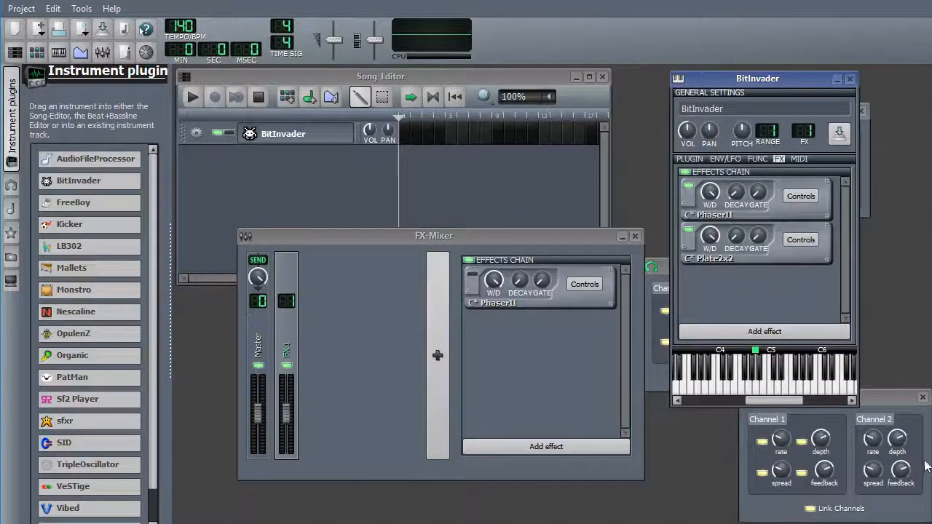
{"action": "left_click", "coordinate": [924, 397]}
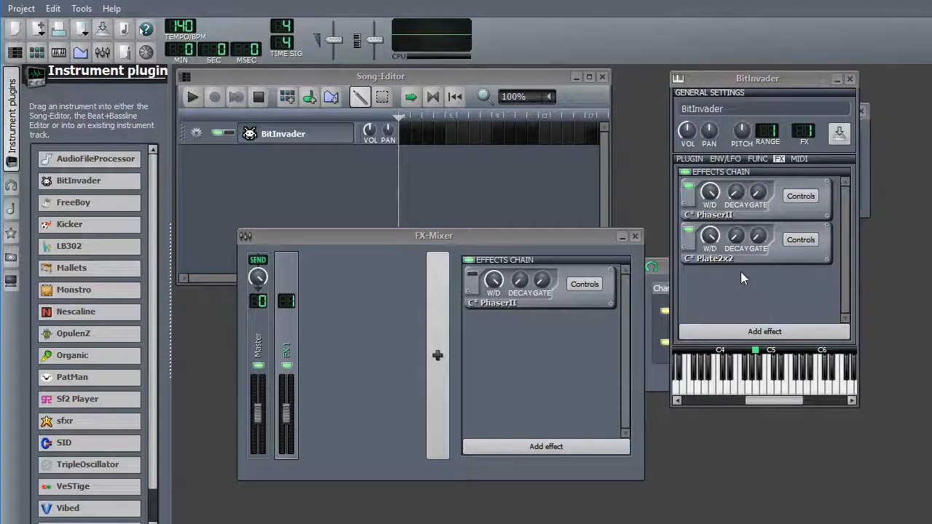
Step: Switch to Notepad to check the outline of effect topics and return to LMMS
{"action": "key", "text": "alt+Tab"}
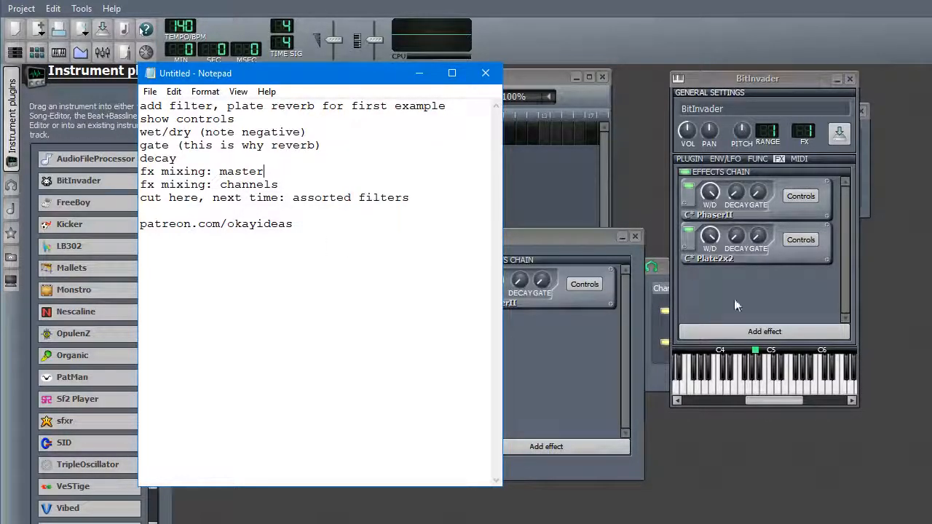
{"action": "left_click", "coordinate": [757, 312]}
Step: Review the Master and FX 1 effects chains in the FX-Mixer and the W/D control of C* Plate2x2 in BitInvader's chain
{"action": "left_click", "coordinate": [260, 349]}
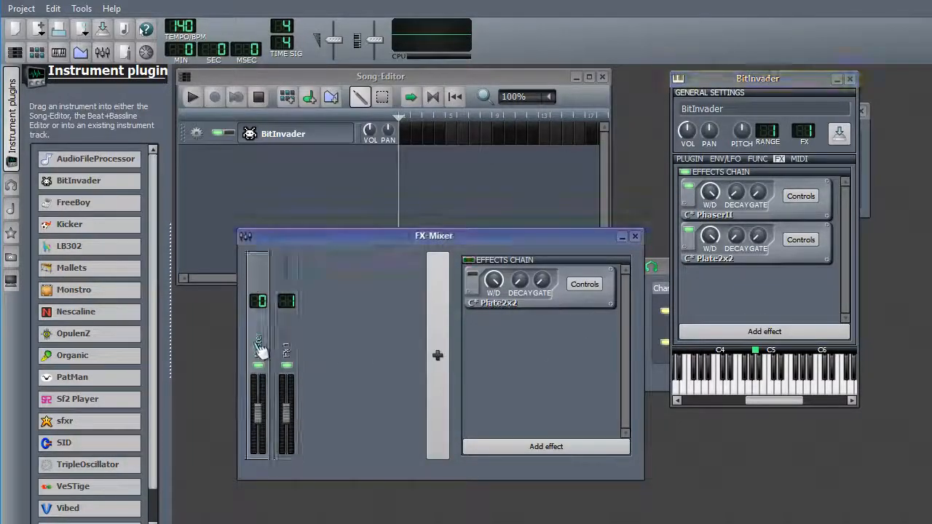
{"action": "left_click", "coordinate": [287, 353]}
{"action": "left_click", "coordinate": [711, 235]}
{"action": "mouse_move", "coordinate": [710, 234]}
{"action": "left_mouse_down"}
{"action": "mouse_move", "coordinate": [710, 258]}
{"action": "mouse_move", "coordinate": [710, 229]}
{"action": "mouse_move", "coordinate": [723, 230]}
{"action": "left_mouse_up"}
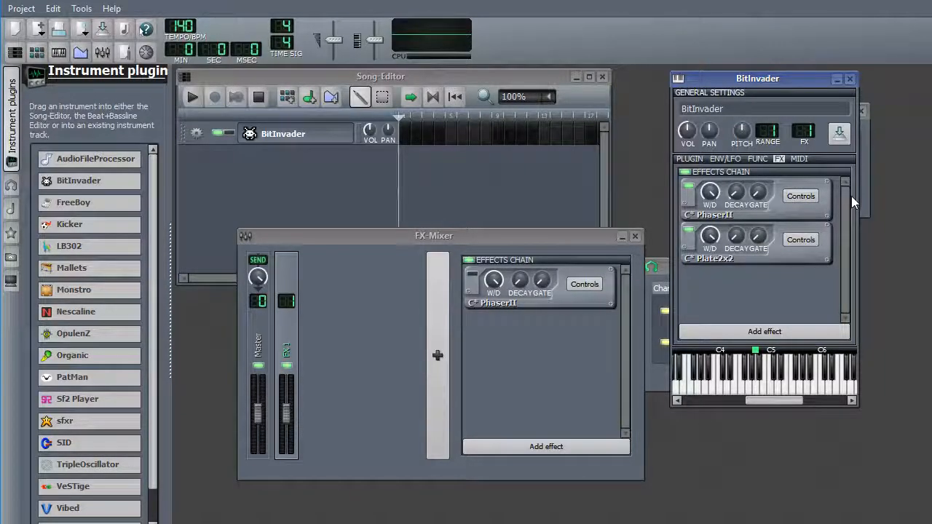
Step: Open the list of effects available for BitInvader's chain and browse through it
{"action": "left_click", "coordinate": [778, 327]}
{"action": "mouse_move", "coordinate": [674, 124]}
{"action": "left_mouse_down"}
{"action": "mouse_move", "coordinate": [687, 262]}
{"action": "mouse_move", "coordinate": [662, 123]}
{"action": "left_mouse_up"}
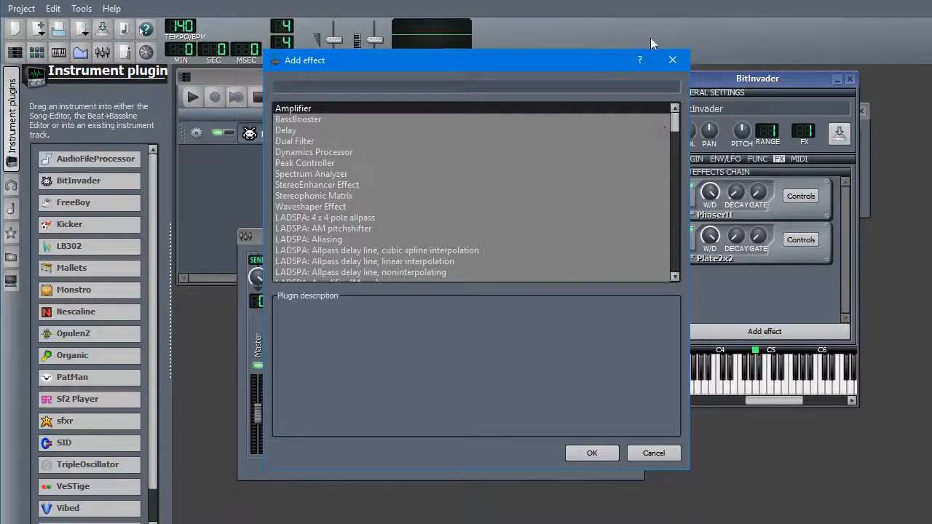